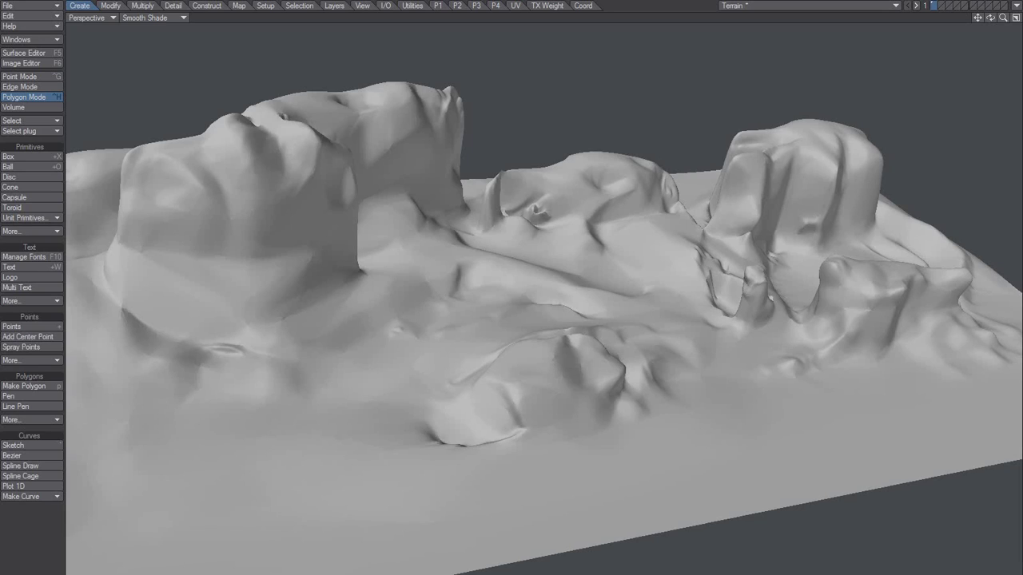
left_click_drag(444, 167, 426, 168, "alt")
mouse_move(317, 110)
left_mouse_down()
mouse_move(296, 109)
mouse_move(392, 87)
mouse_move(393, 105)
mouse_move(350, 126)
left_mouse_up()
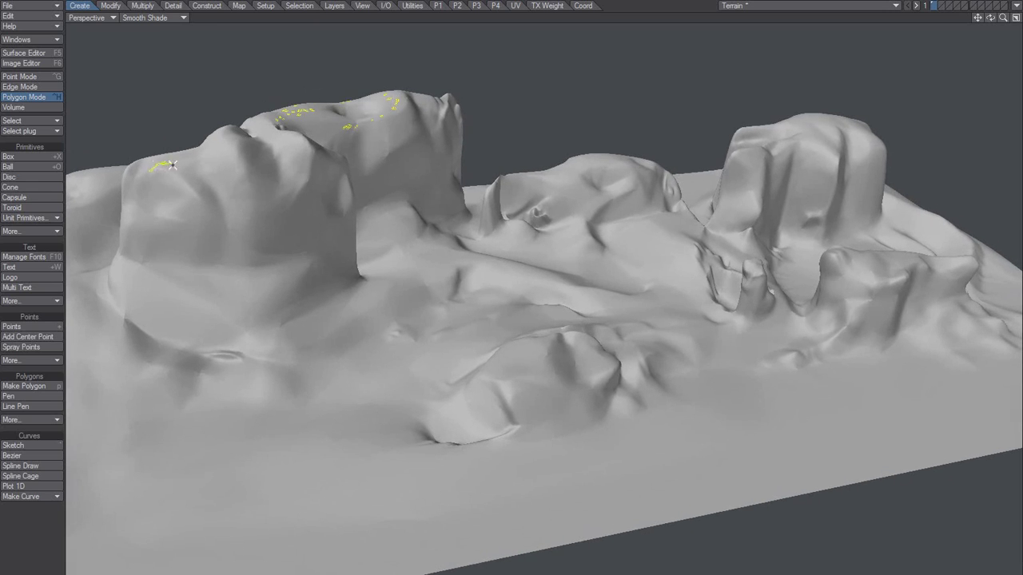
left_click(45, 526)
mouse_move(300, 198)
left_mouse_down()
mouse_move(323, 220)
mouse_move(343, 299)
left_mouse_up()
left_click(62, 512)
mouse_move(489, 259)
left_mouse_down("alt")
mouse_move(496, 269)
mouse_move(524, 263)
mouse_move(538, 279)
left_mouse_up("alt")
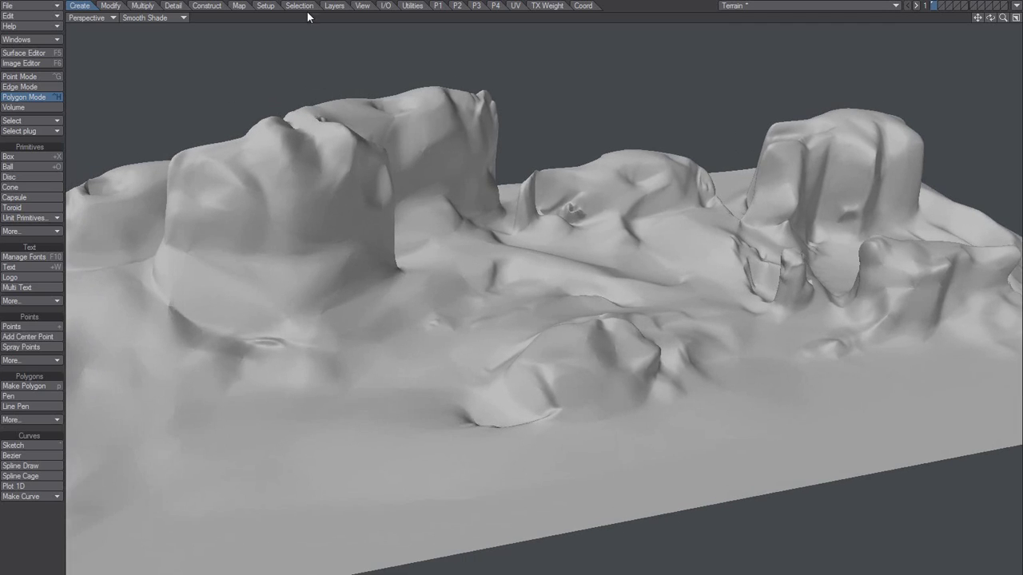
Create a low-poly version of the terrain on layer 2 using Reduce Polys + with a goal of .05
left_click(213, 7)
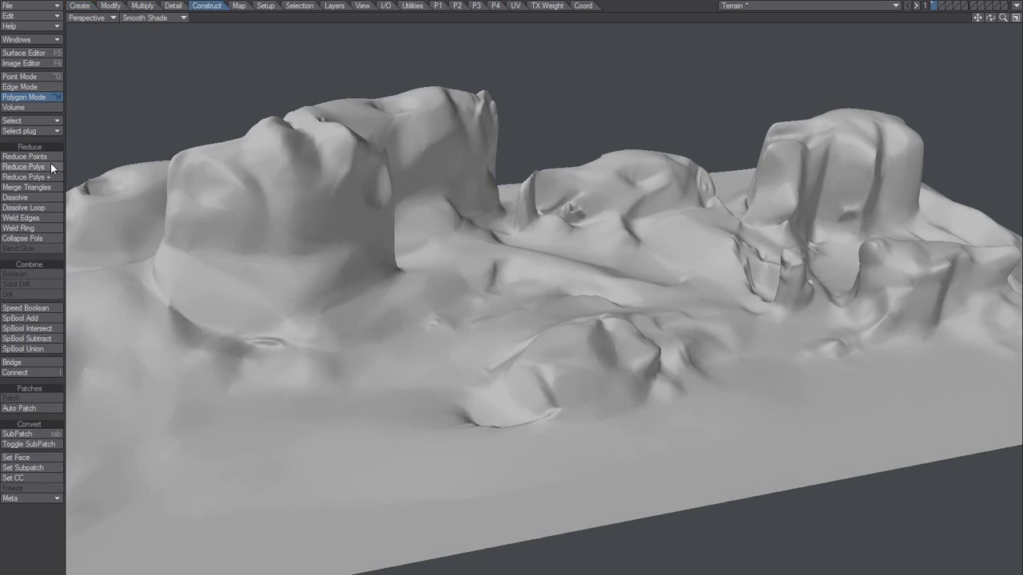
left_click(44, 178)
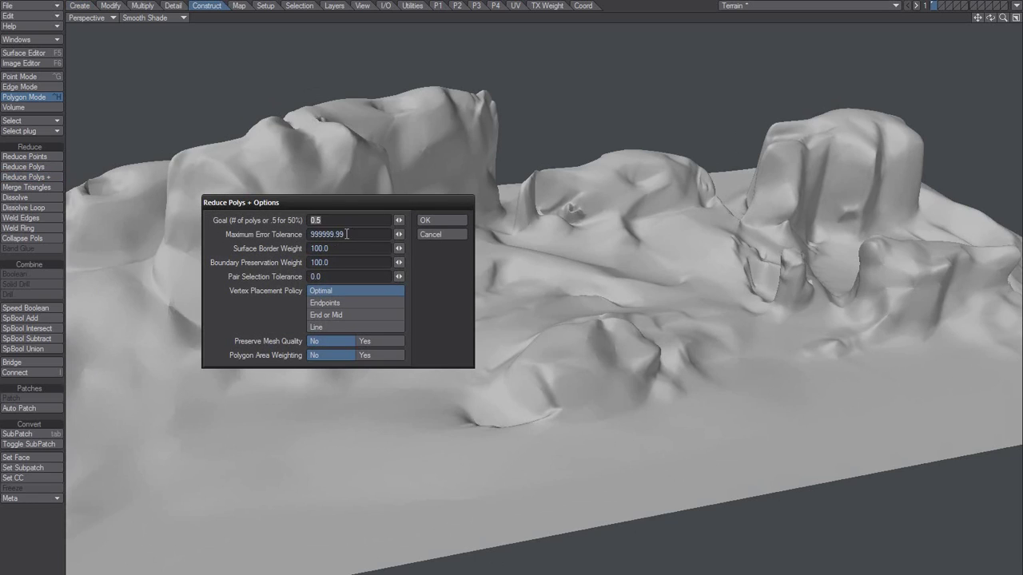
type(".05")
key("Return")
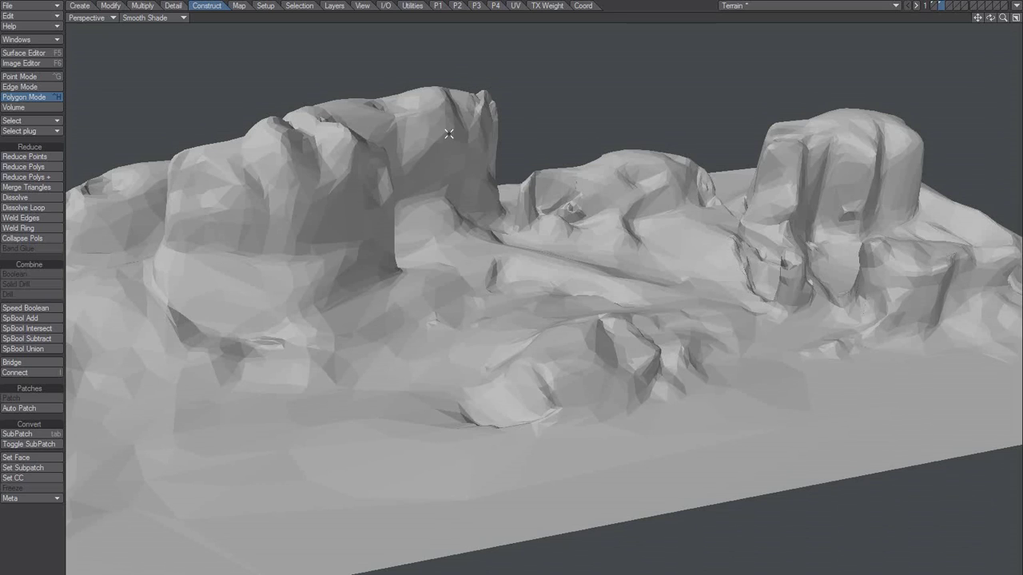
Select a polygon on top of the tall cliff and extend the selection by normal with a 40° angle tolerance
left_click(301, 7)
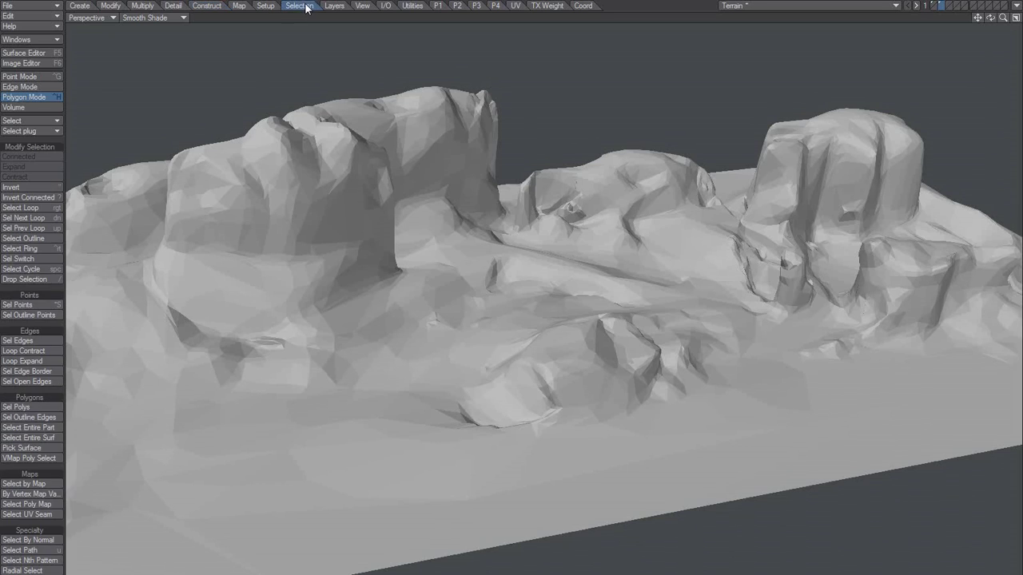
left_click(29, 540)
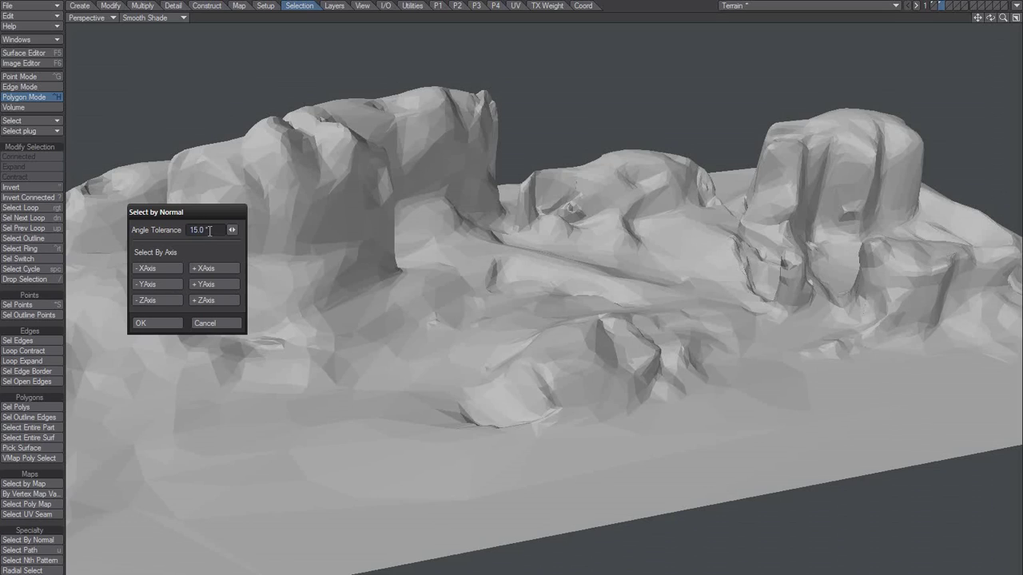
left_click(237, 320)
left_click(432, 90)
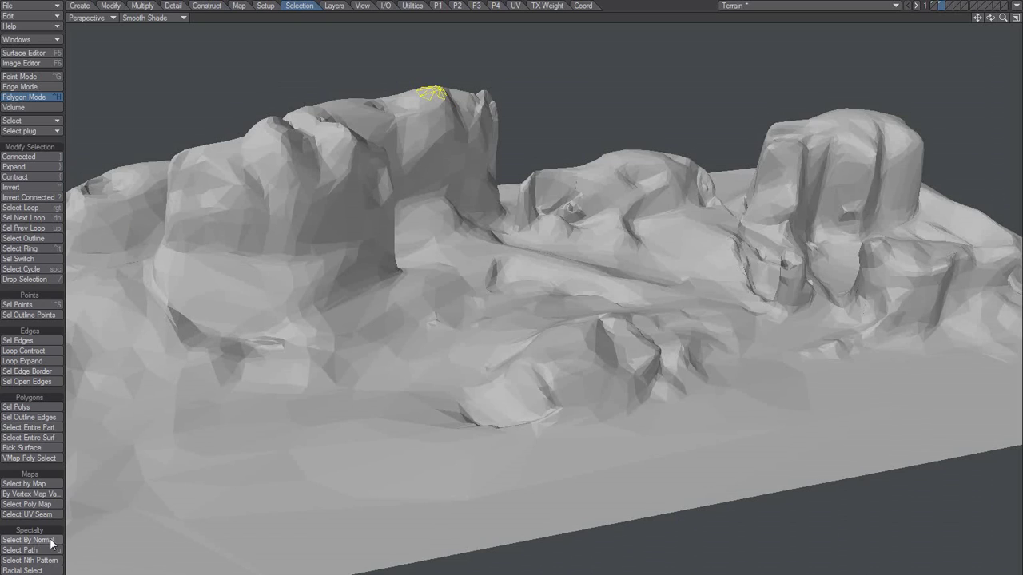
left_click(24, 540)
left_click(215, 229)
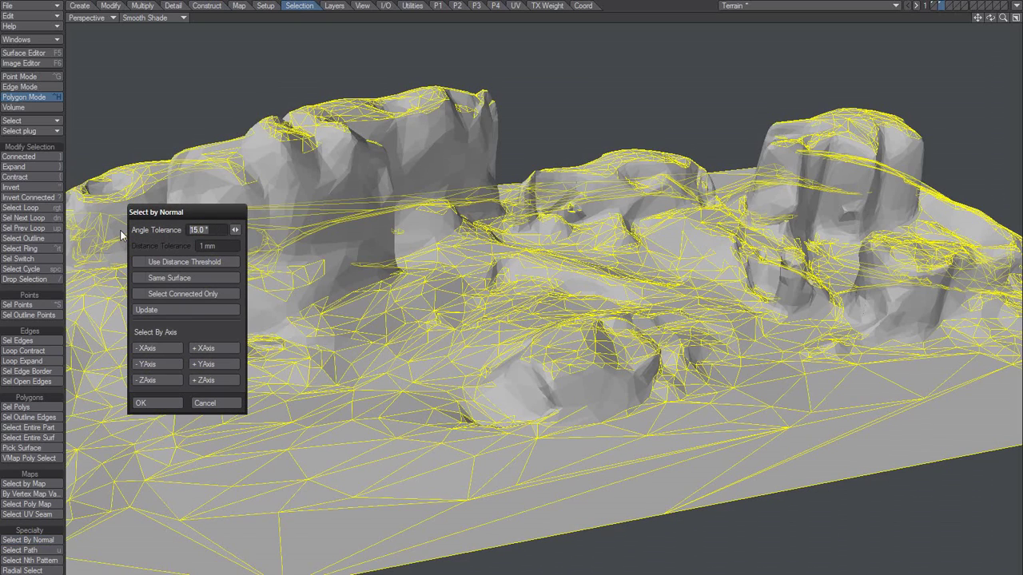
type("40")
key("Return")
left_click(168, 404)
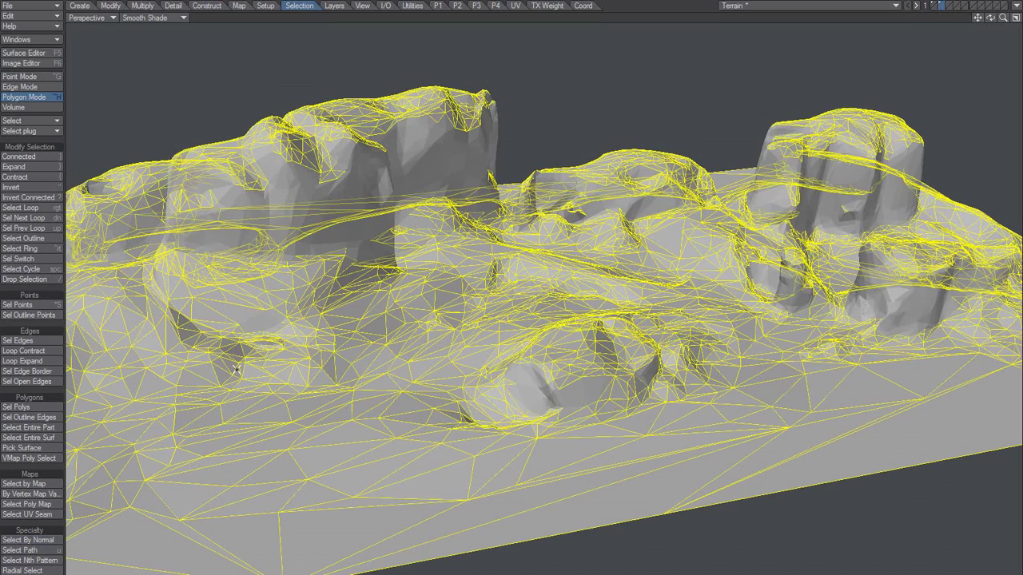
Invert the polygon selection and delete the steep cliff faces from the reduced terrain
key("quotedbl")
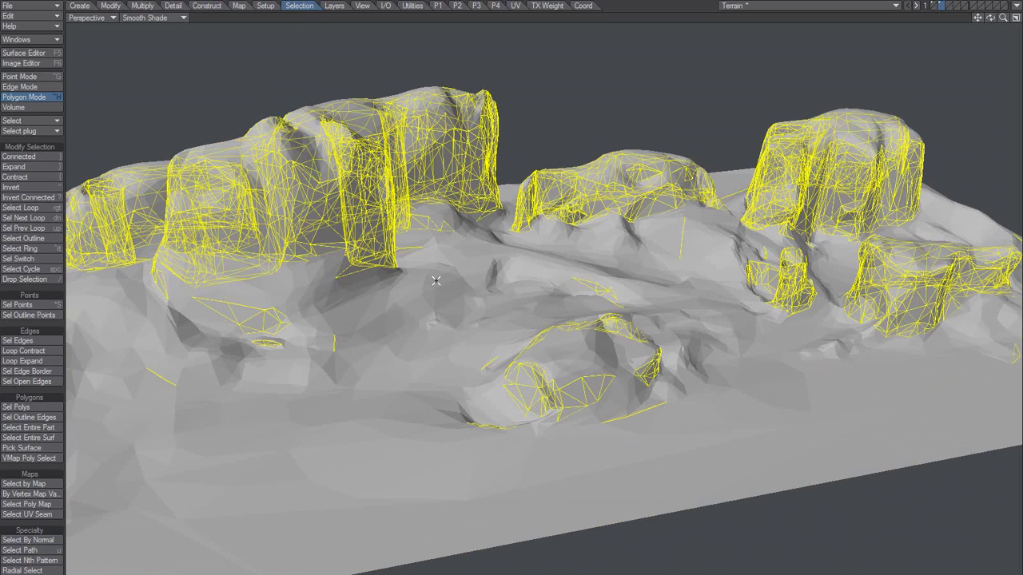
key("Delete")
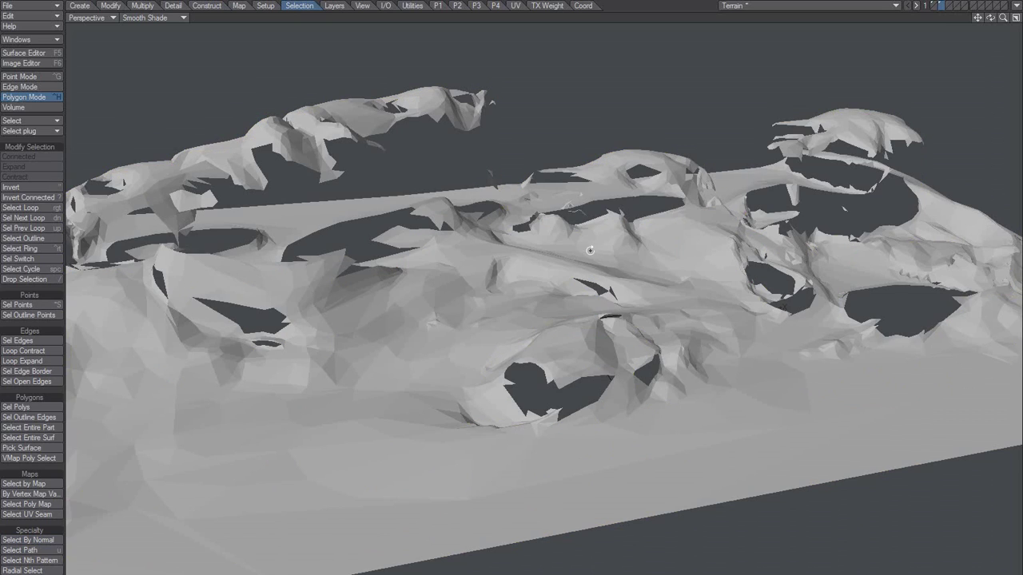
left_click_drag(591, 251, 521, 287, "alt")
left_click_drag(448, 331, 494, 263, "alt")
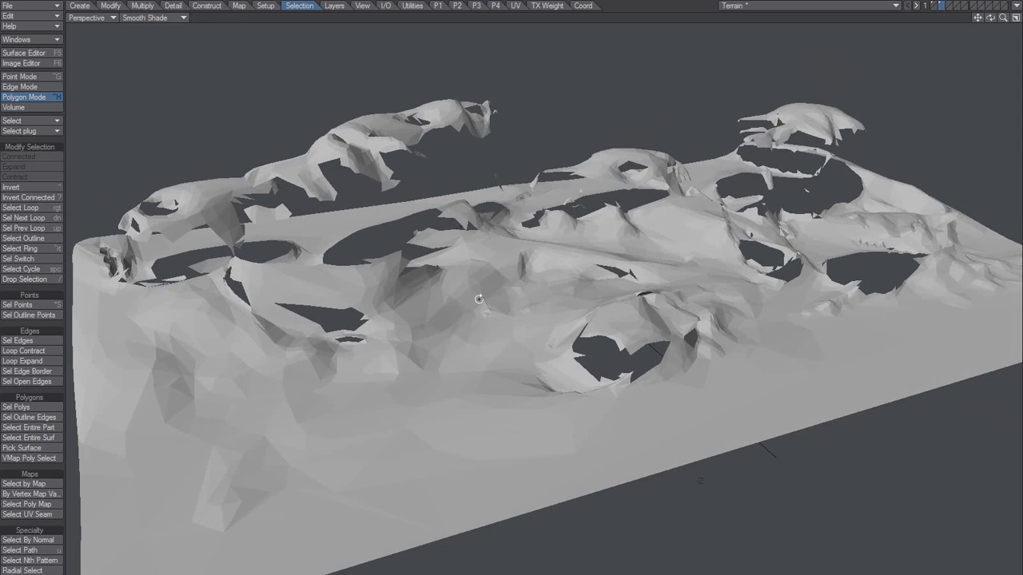
left_click_drag(479, 299, 501, 298, "alt")
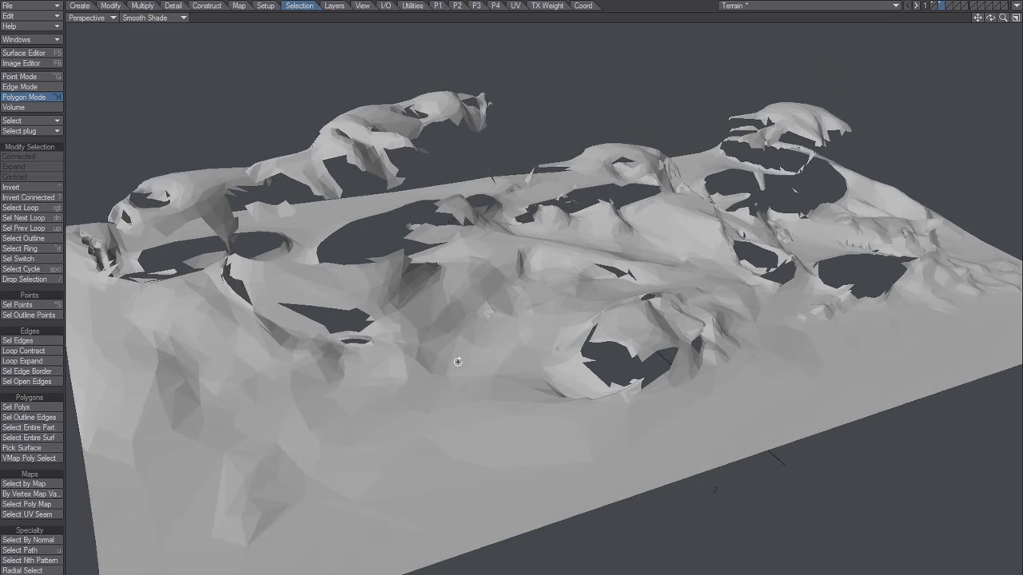
Compare the smooth terrain on layer 1 with the cut-out low-poly mesh on layer 2 from several angles
left_click_drag(456, 359, 239, 242, "alt")
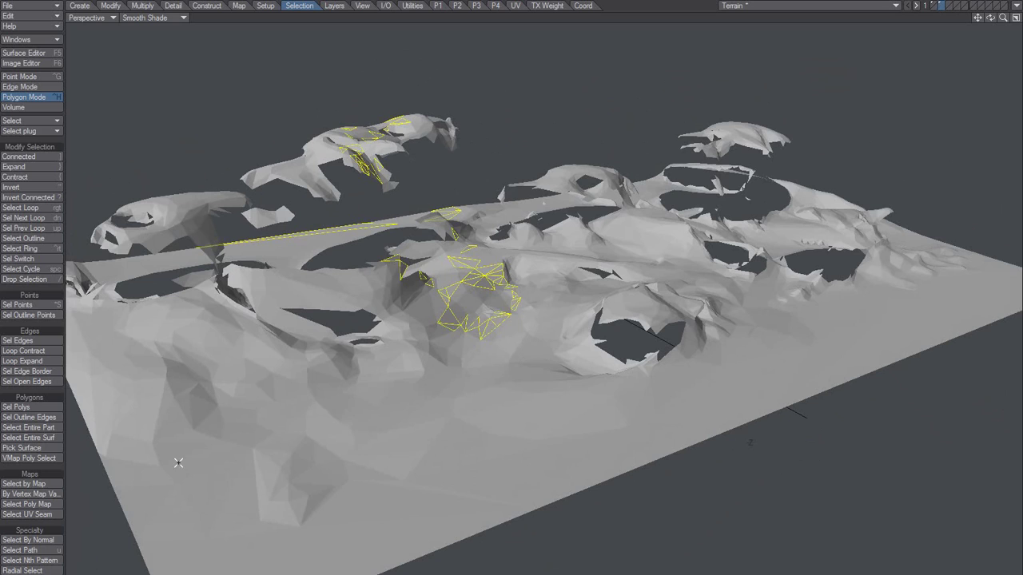
key("slash")
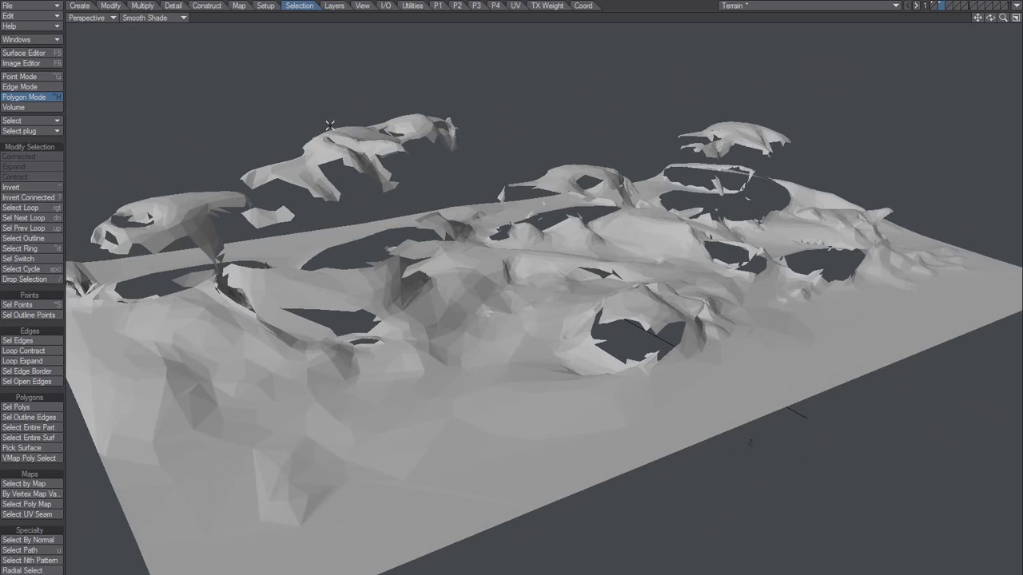
mouse_move(503, 249)
left_mouse_down("alt")
mouse_move(532, 293)
mouse_move(544, 283)
mouse_move(540, 272)
mouse_move(458, 269)
mouse_move(494, 274)
left_mouse_up("alt")
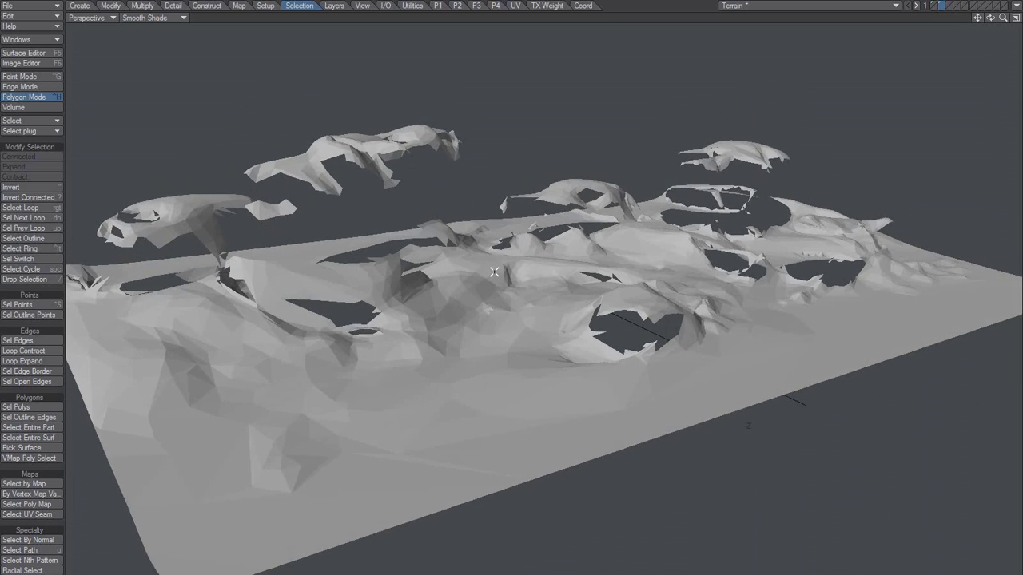
key("1")
key("2")
key("1")
key("2")
key("1")
left_click_drag(504, 272, 504, 273, "alt")
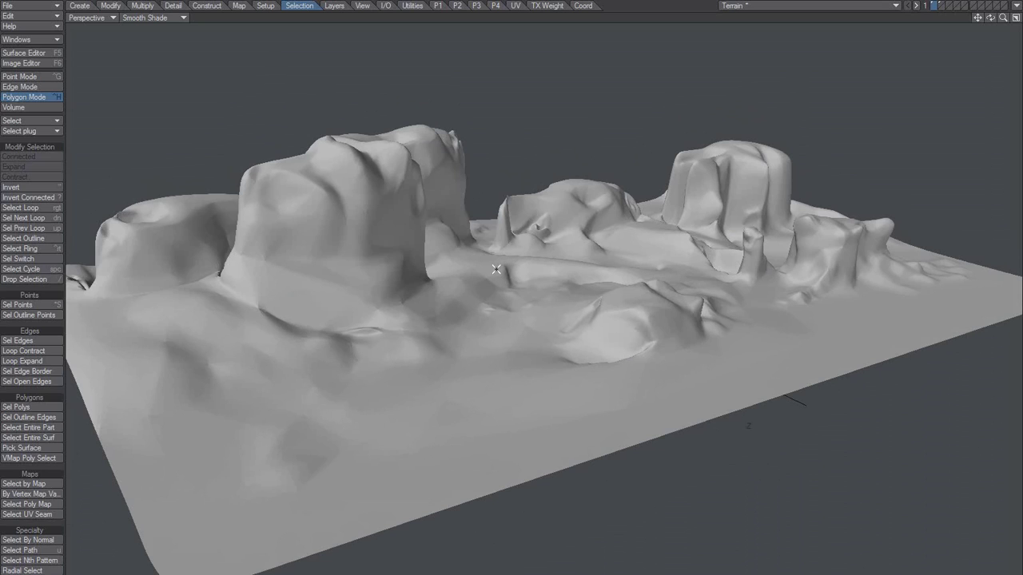
left_click_drag(588, 221, 354, 173, "alt")
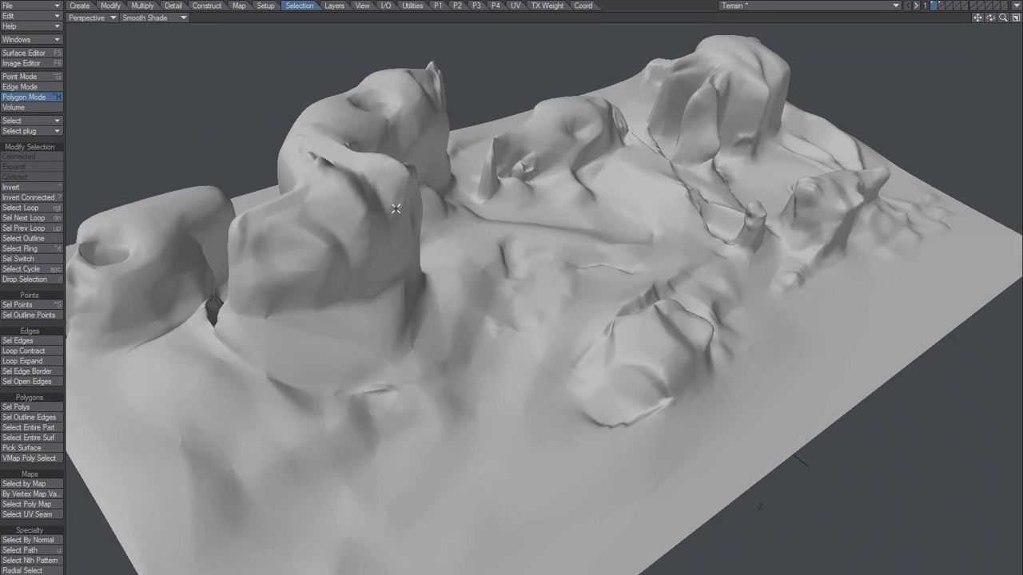
key("2")
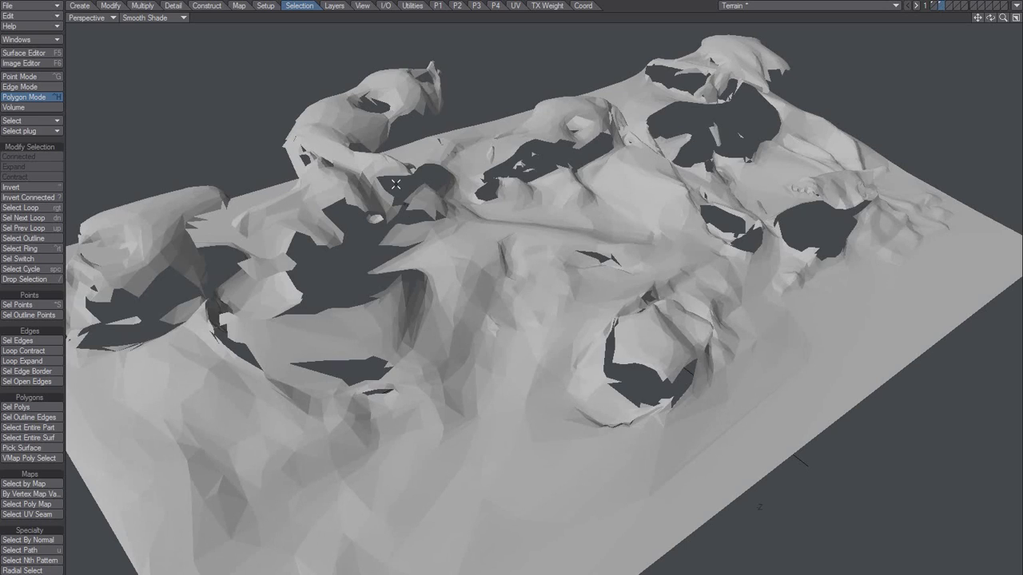
Try a Template Drill on the layer 1 terrain with layer 2 as background, using the Y axis and the Stencil operation
key("1")
key("alt+2")
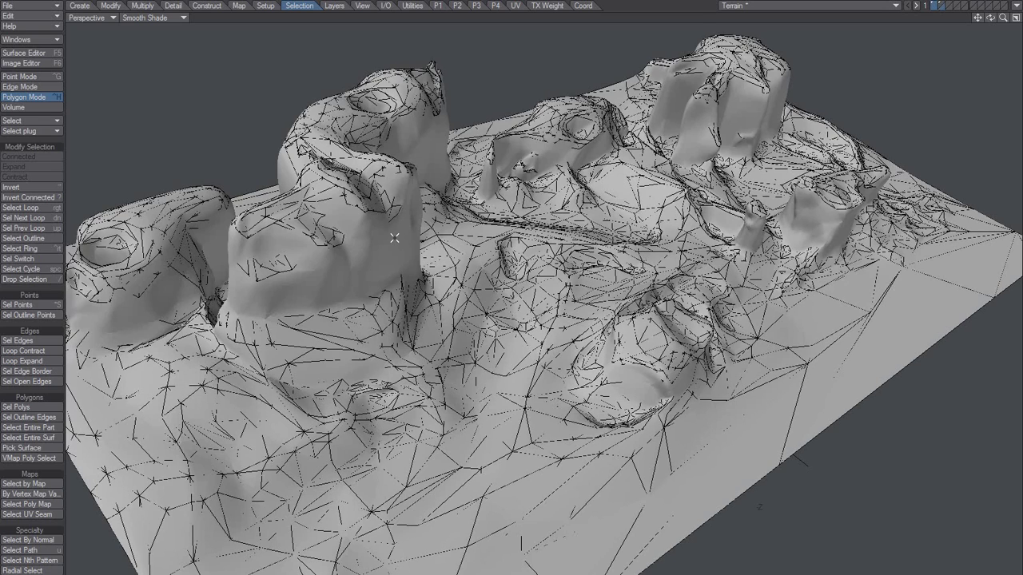
key("shift+r")
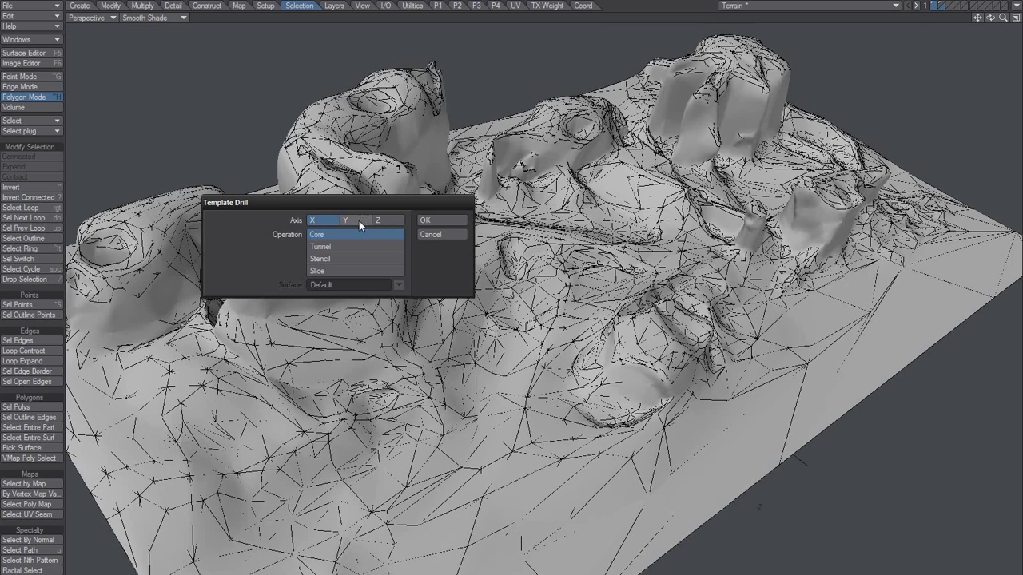
left_click(359, 221)
left_click(327, 259)
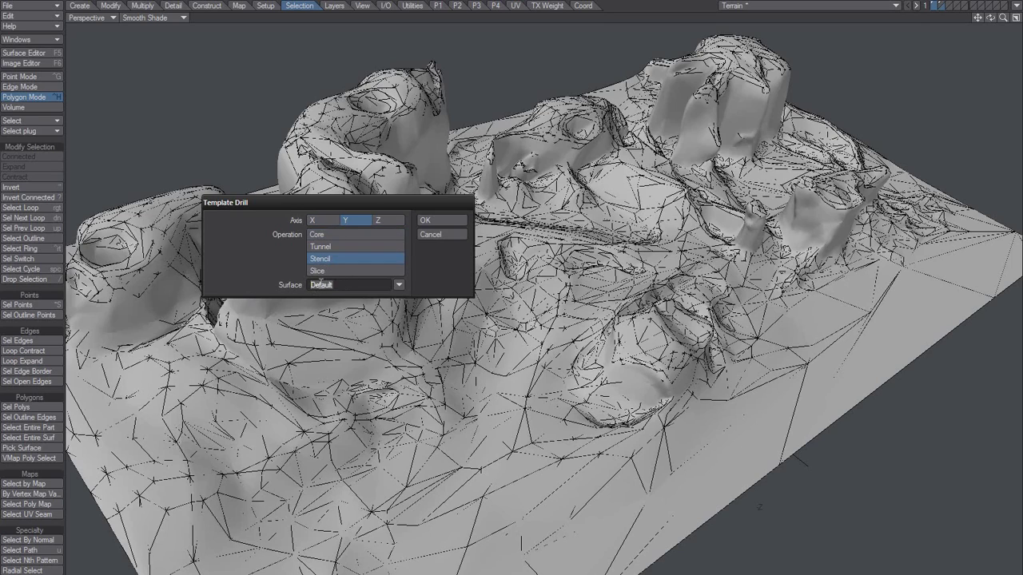
left_click(438, 221)
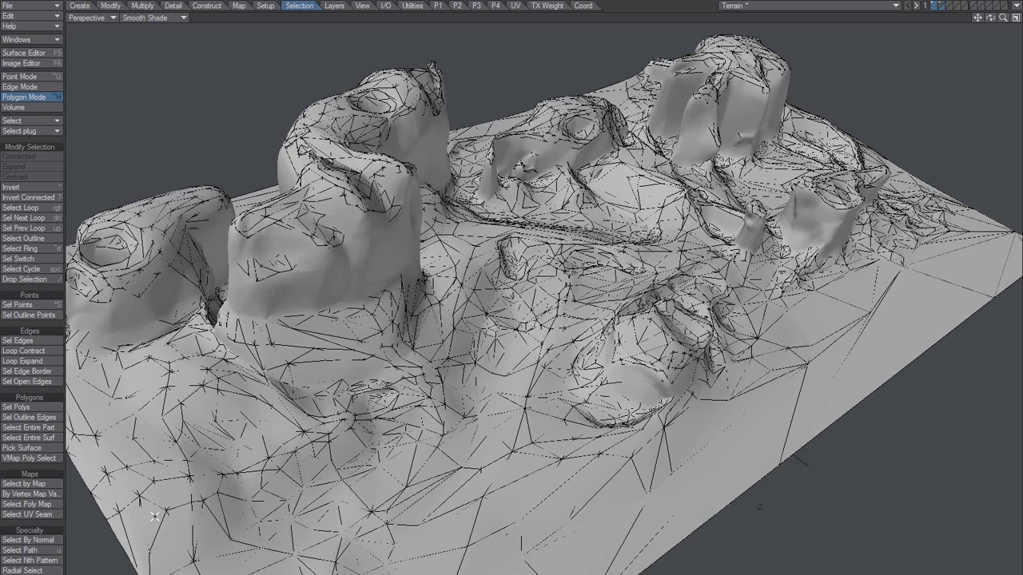
scroll(349, 305, "down", 3)
left_click_drag(349, 305, 371, 318, "alt")
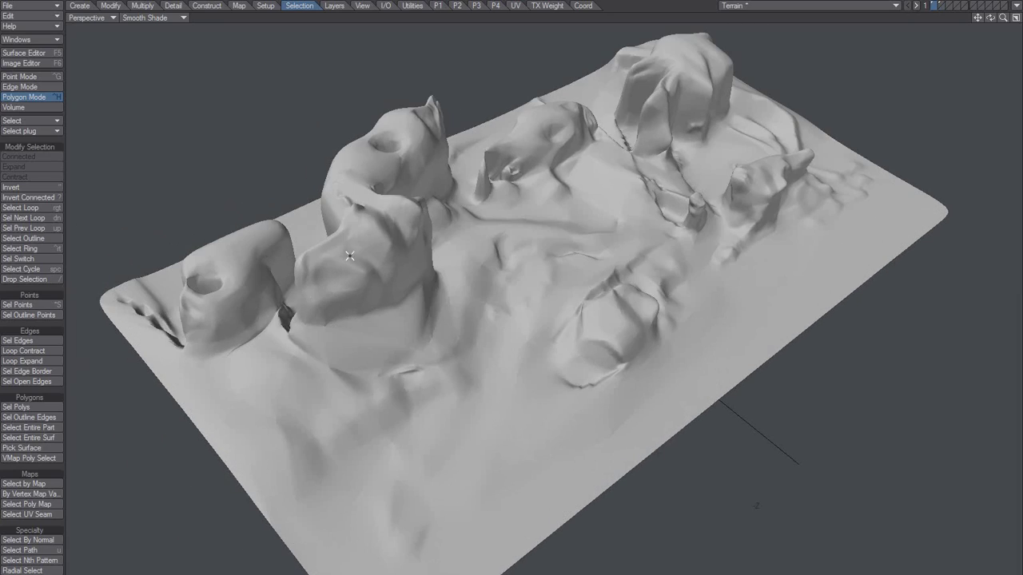
mouse_move(301, 253)
right_mouse_down()
mouse_move(364, 214)
mouse_move(328, 251)
right_mouse_up()
mouse_move(328, 251)
left_mouse_down()
mouse_move(347, 257)
mouse_move(427, 232)
mouse_move(456, 205)
mouse_move(442, 244)
left_mouse_up()
scroll(381, 242, "up", 5)
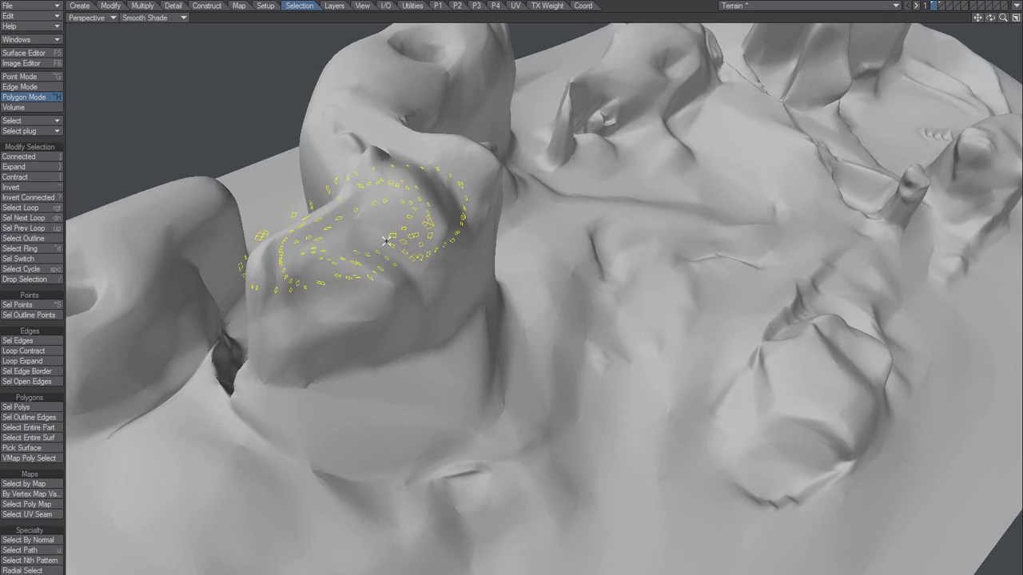
key("2")
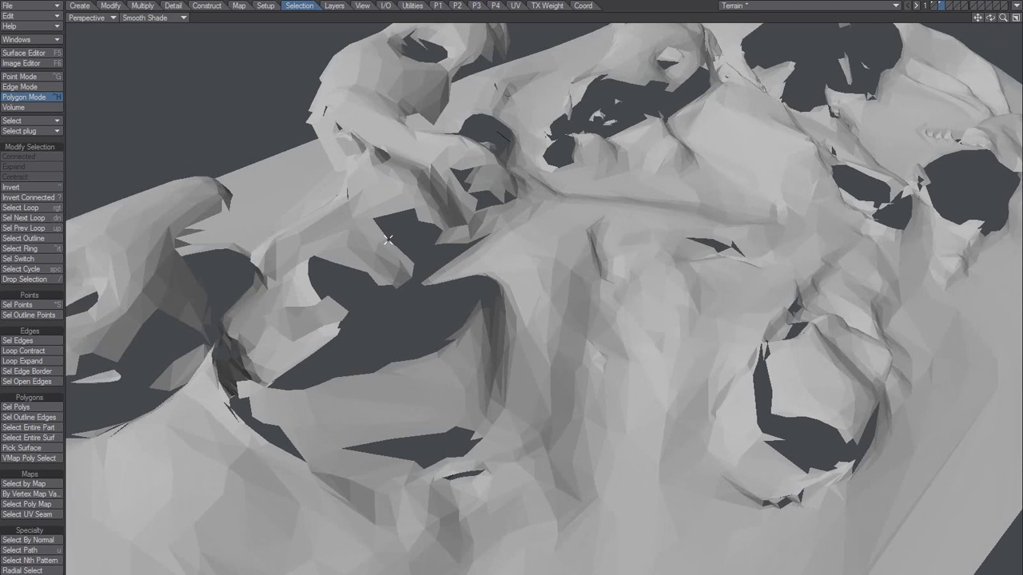
key("1")
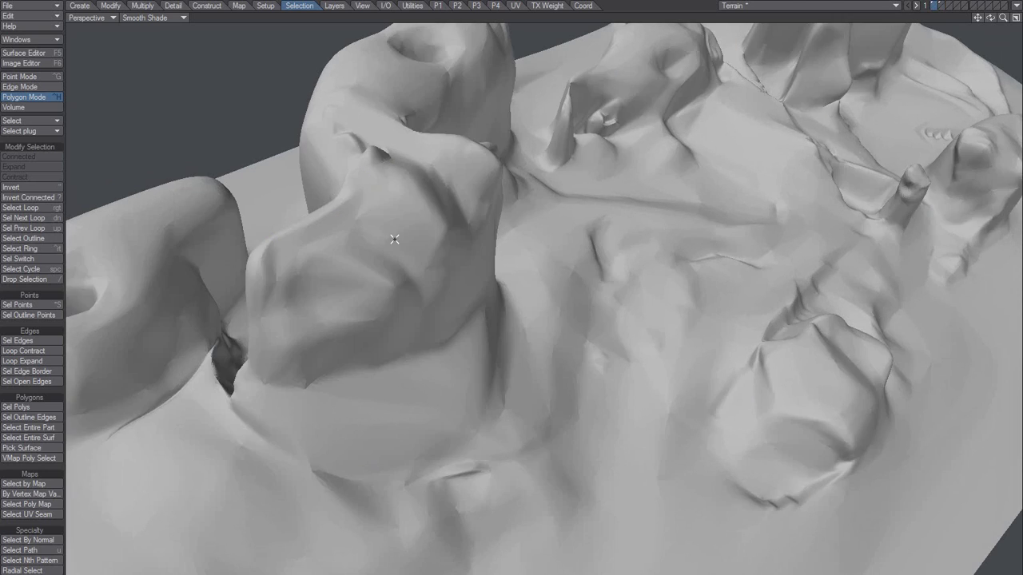
key("alt+2")
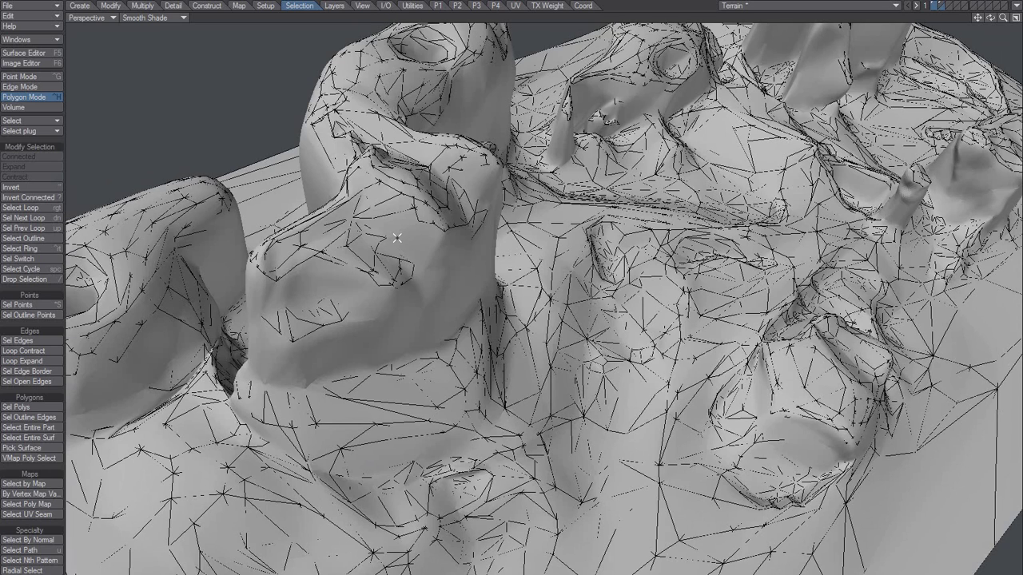
key("shift+r")
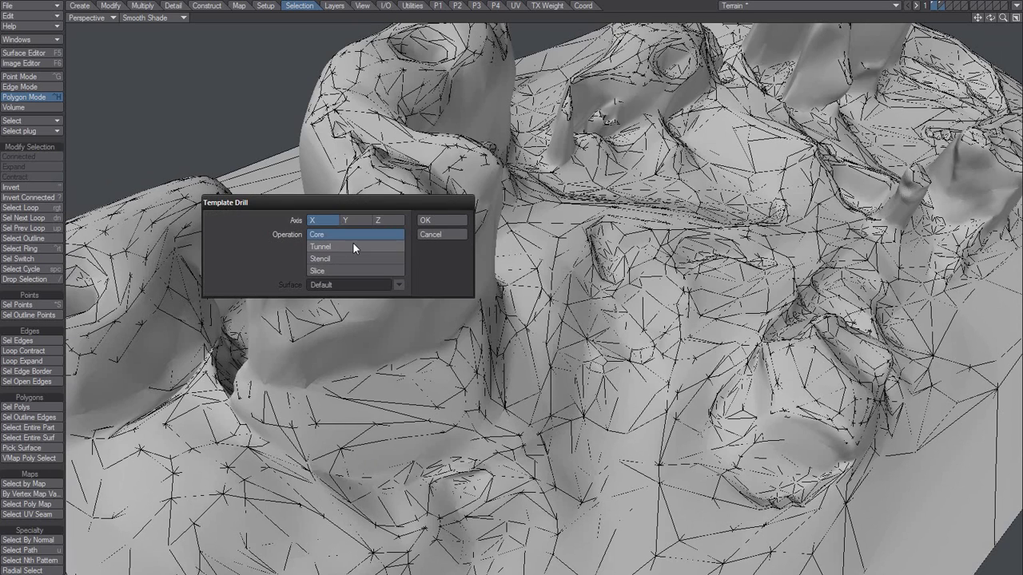
left_click(340, 263)
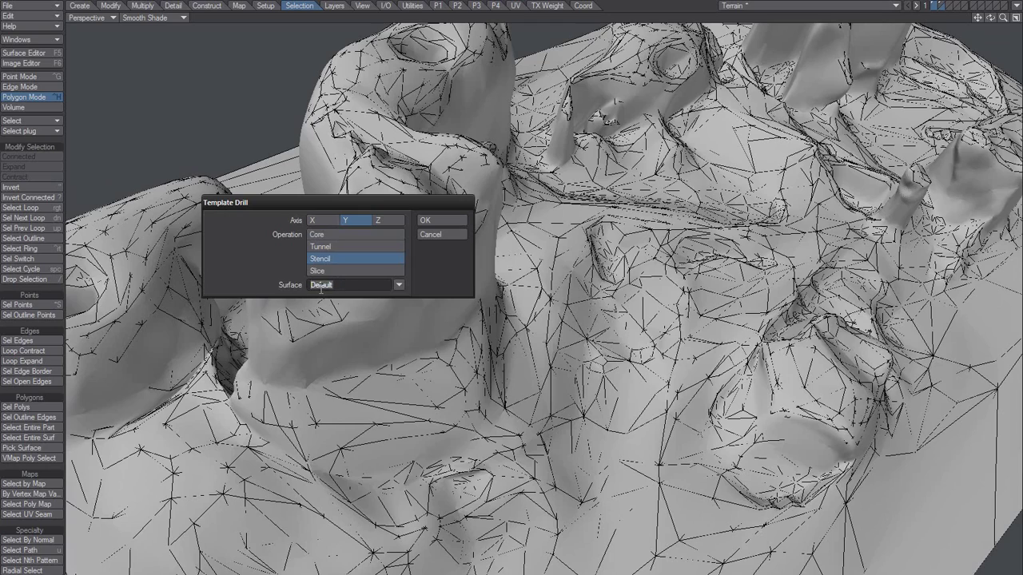
type("G")
left_click(433, 234)
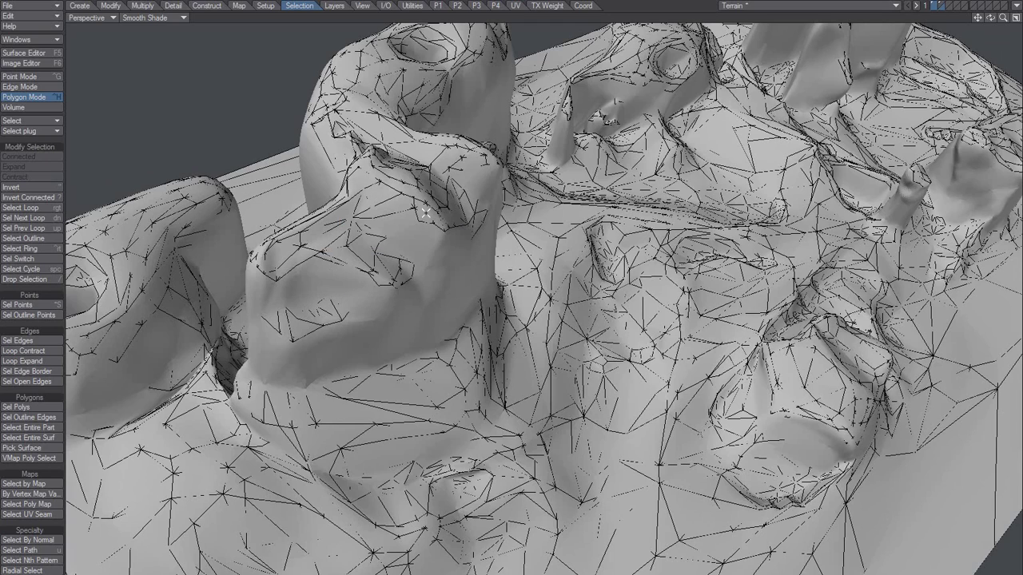
Inspect the whole original terrain on layer 1, clear any polygon selection, and display the low-poly mesh on layer 2
key("1")
mouse_move(375, 160)
left_mouse_down()
mouse_move(336, 217)
mouse_move(297, 235)
mouse_move(456, 215)
mouse_move(359, 165)
mouse_move(449, 172)
mouse_move(472, 199)
left_mouse_up()
key("slash")
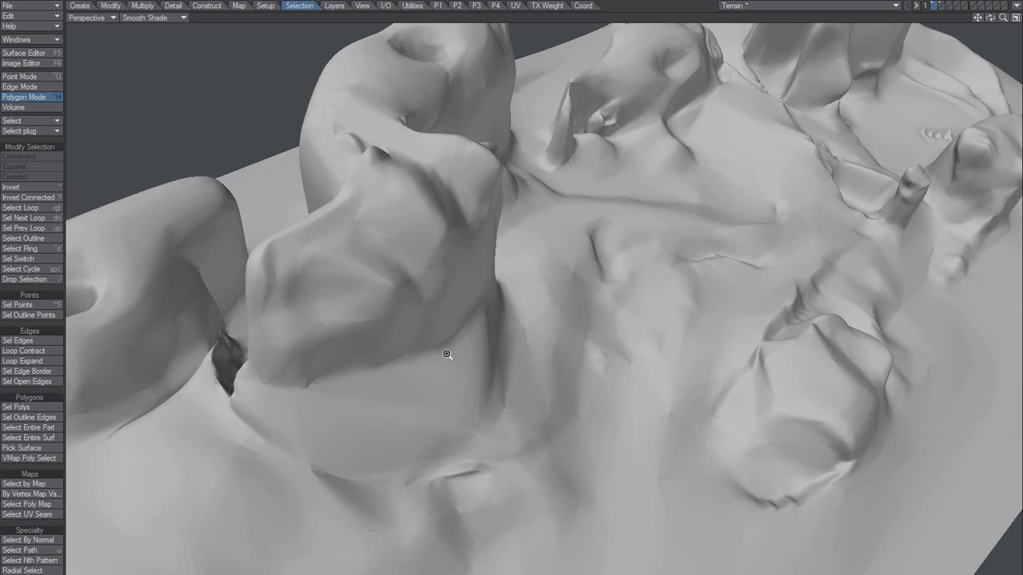
key("a")
left_click_drag(413, 416, 486, 307, "alt")
left_click_drag(451, 373, 484, 271, "alt")
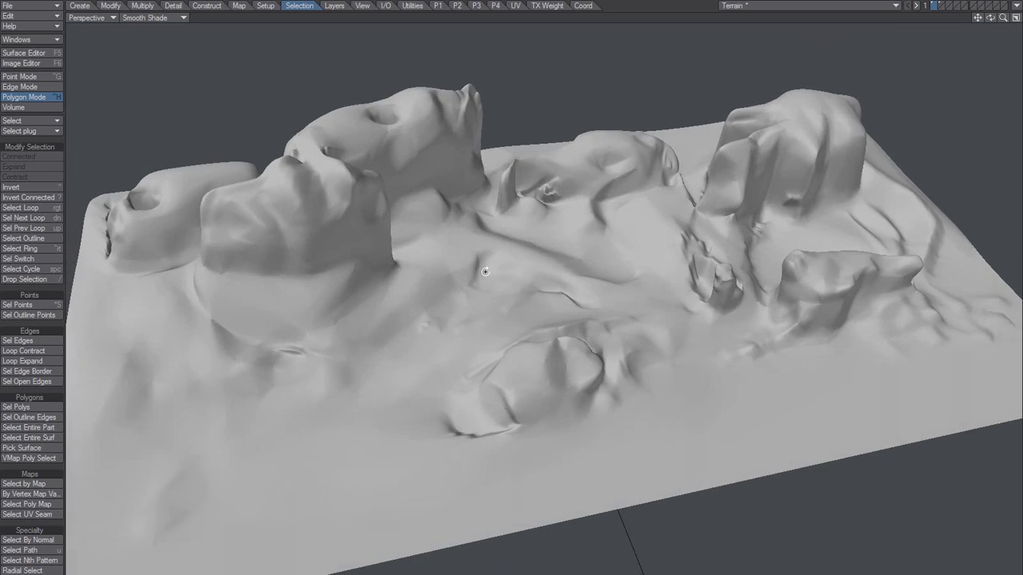
key("2")
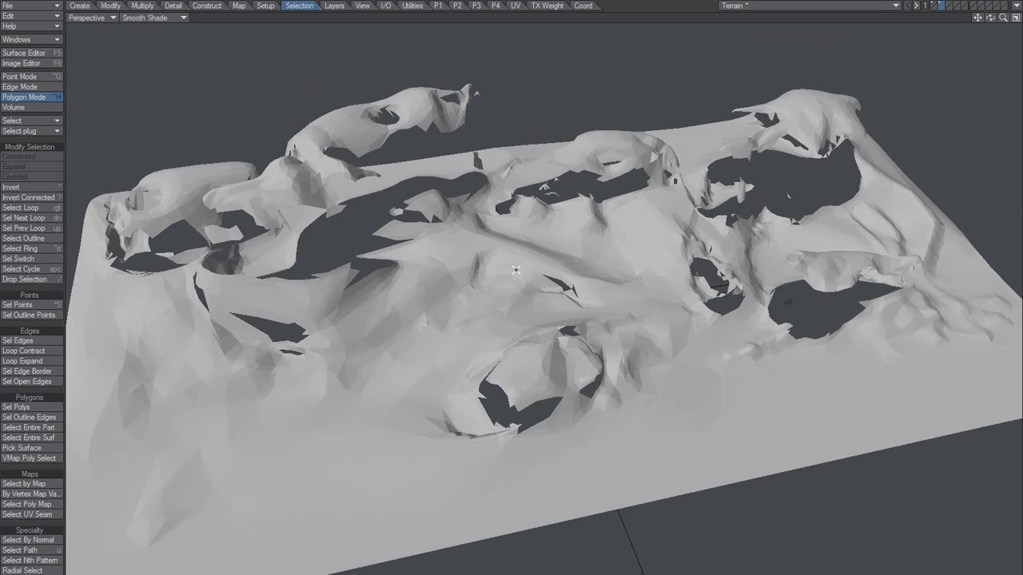
Cut the low-poly mesh from layer 2 and send the layer 1 terrain object to Layout
key("x")
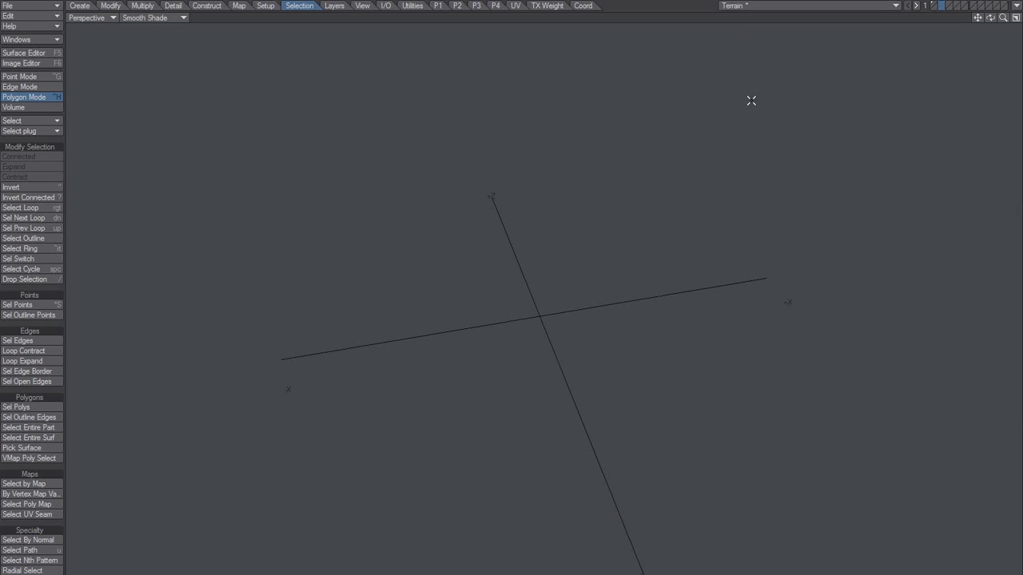
key("1")
left_click(1017, 6)
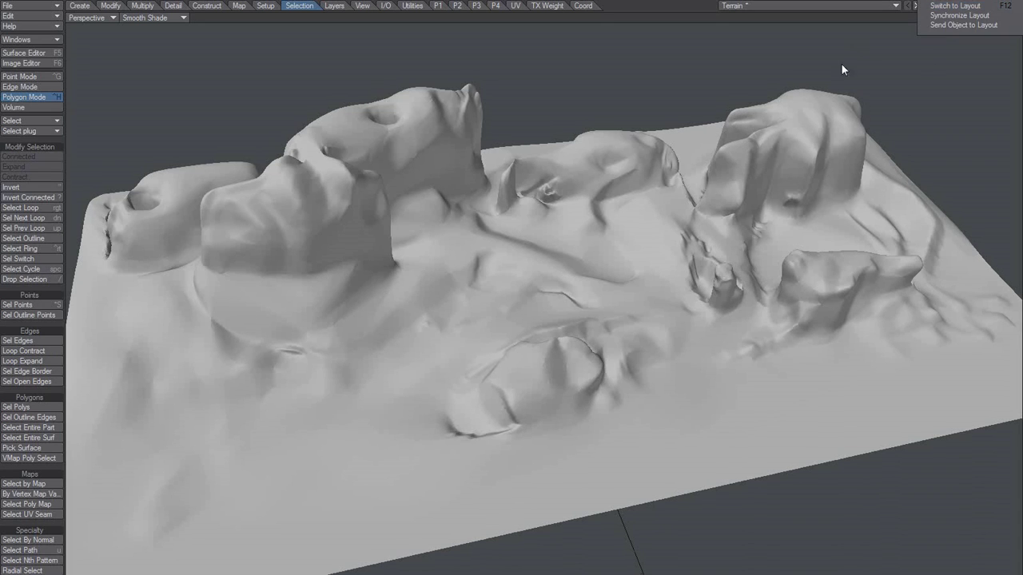
left_click(964, 24)
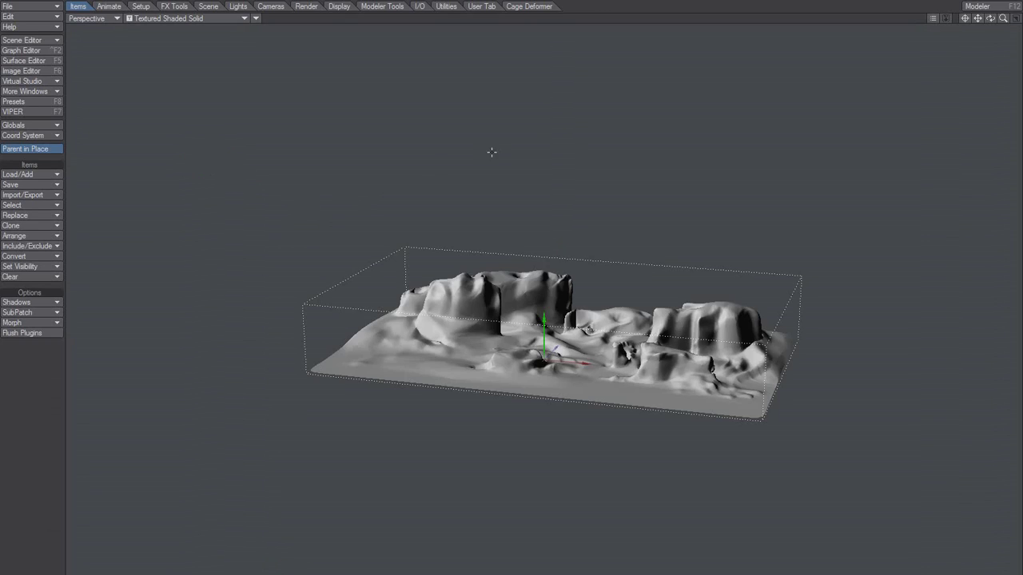
Enable the Gradient Backdrop and show the terrain in the viewport with VPR rendering
left_click_drag(424, 332, 591, 439, "alt")
key("ctrl+F8")
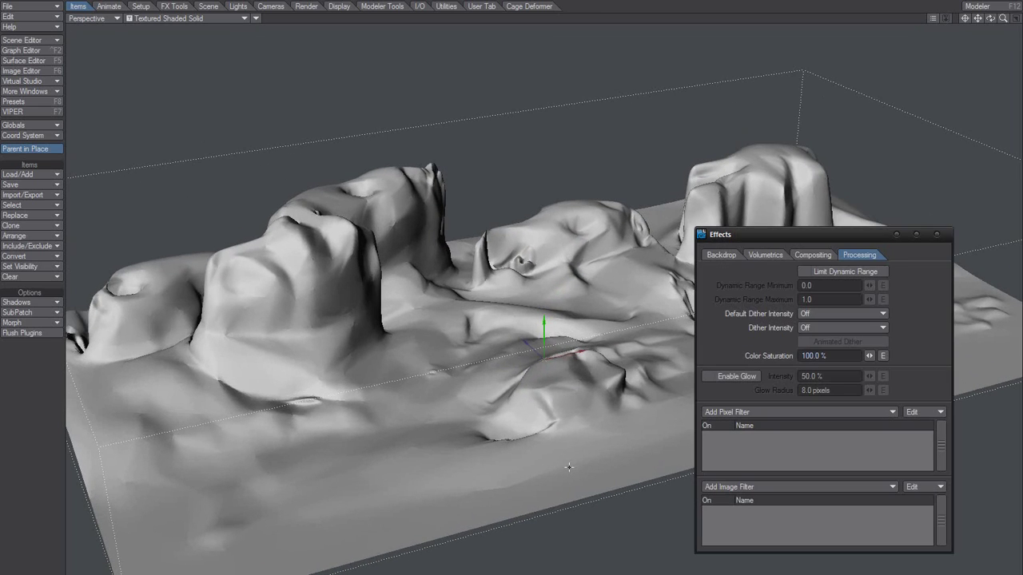
left_click(720, 255)
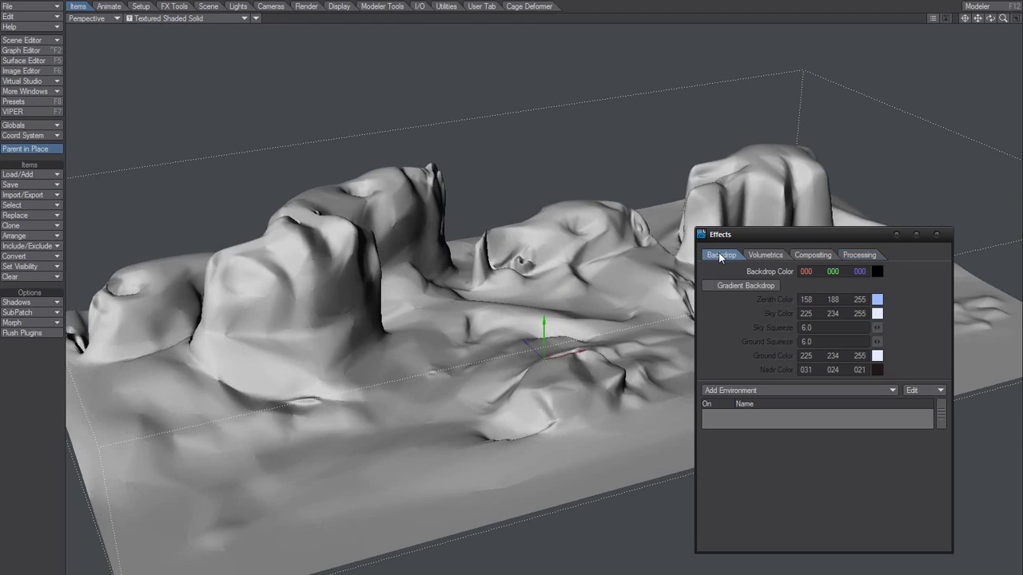
left_click(763, 286)
left_click(937, 235)
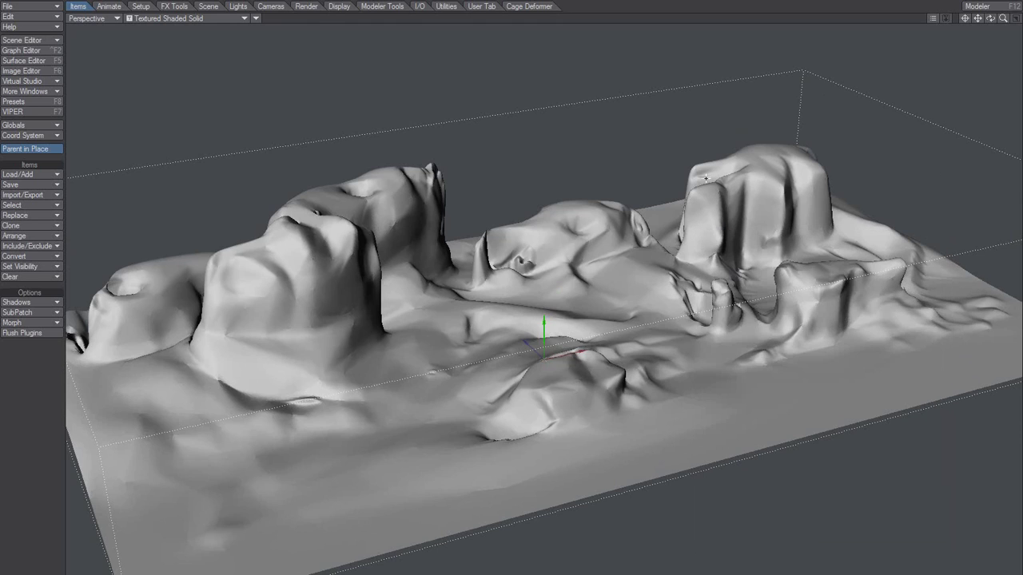
left_click(182, 20)
left_click(173, 65)
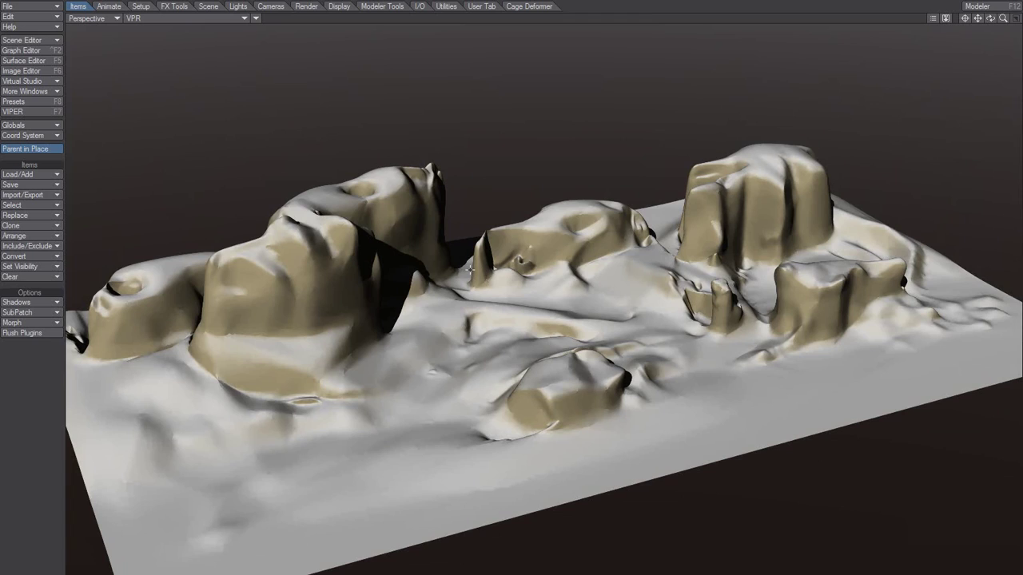
Replace the color texture of the terrain's Default surface with a Gradient layer and add a key at parameter 0.3754
key("F5")
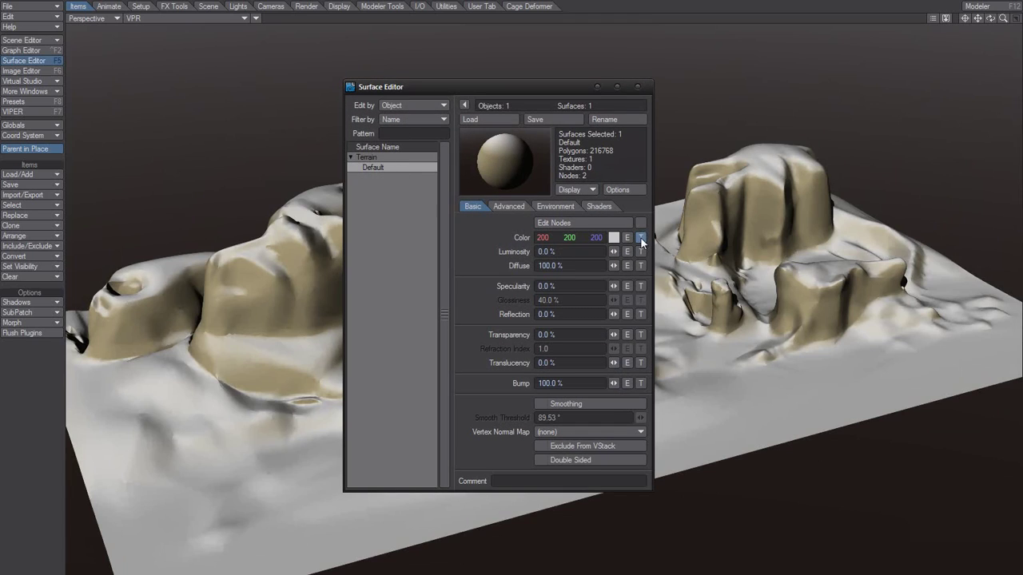
left_click(641, 239, "shift")
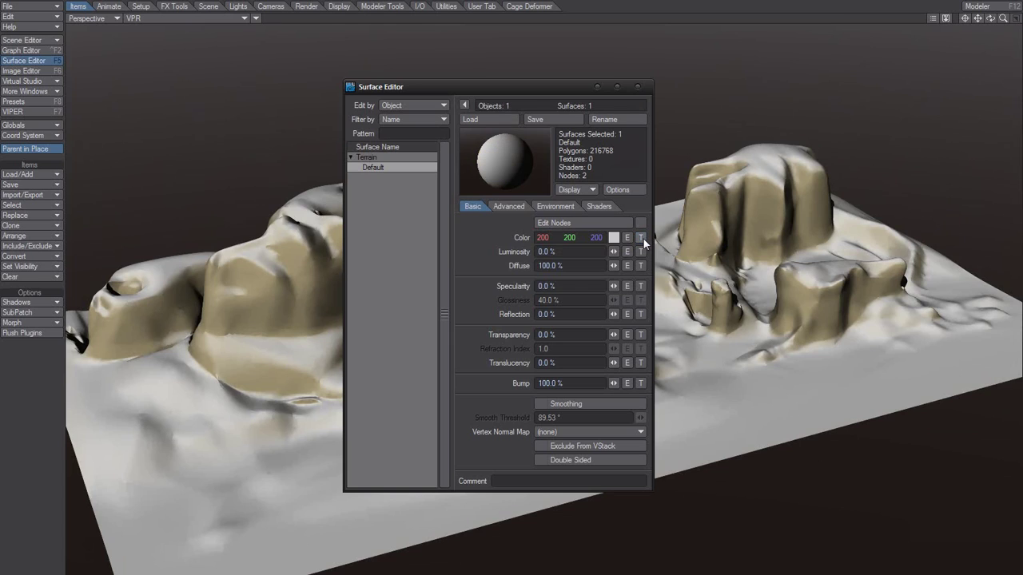
left_click(641, 237)
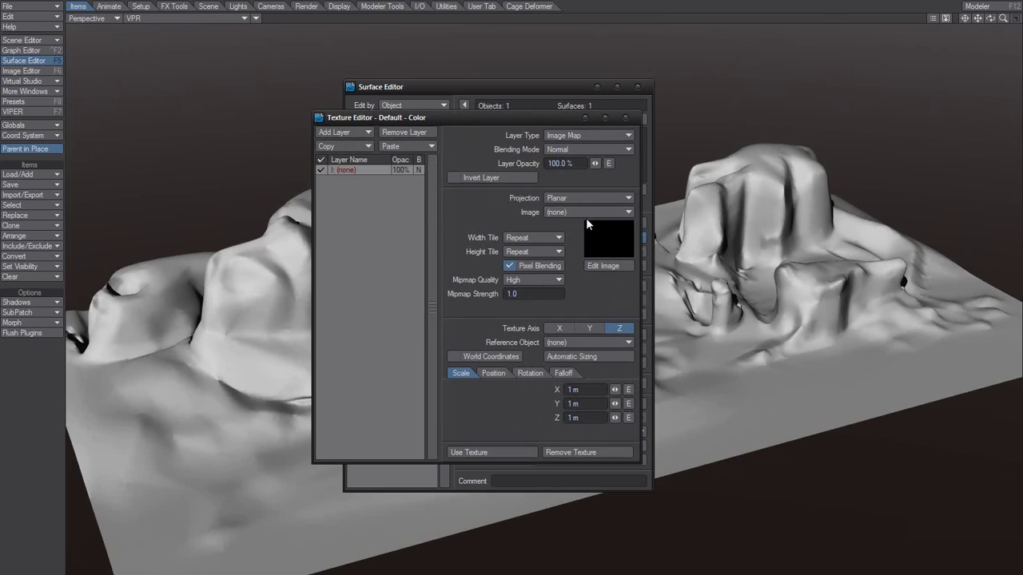
left_click(567, 135)
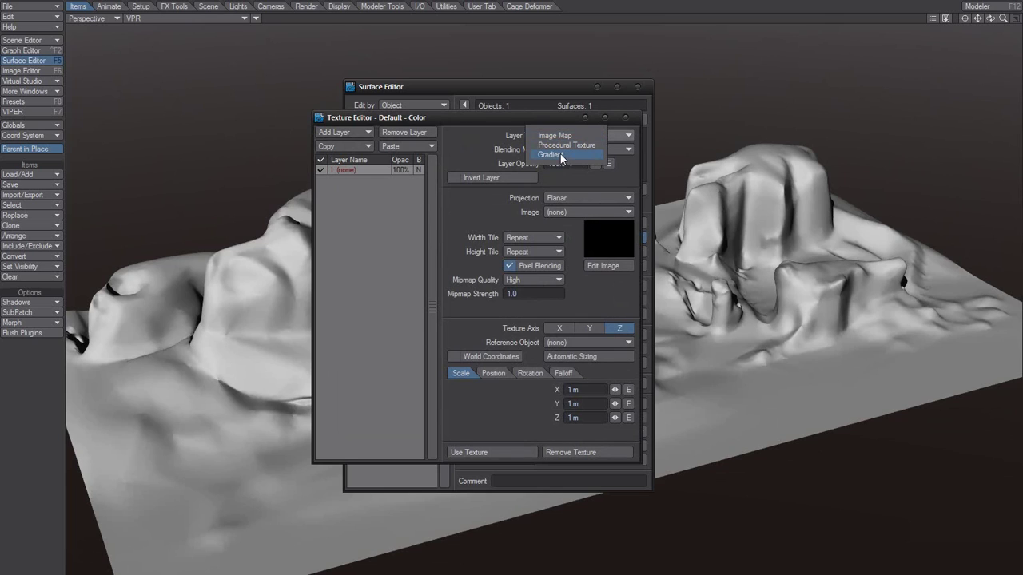
left_click(560, 155)
left_click(488, 295)
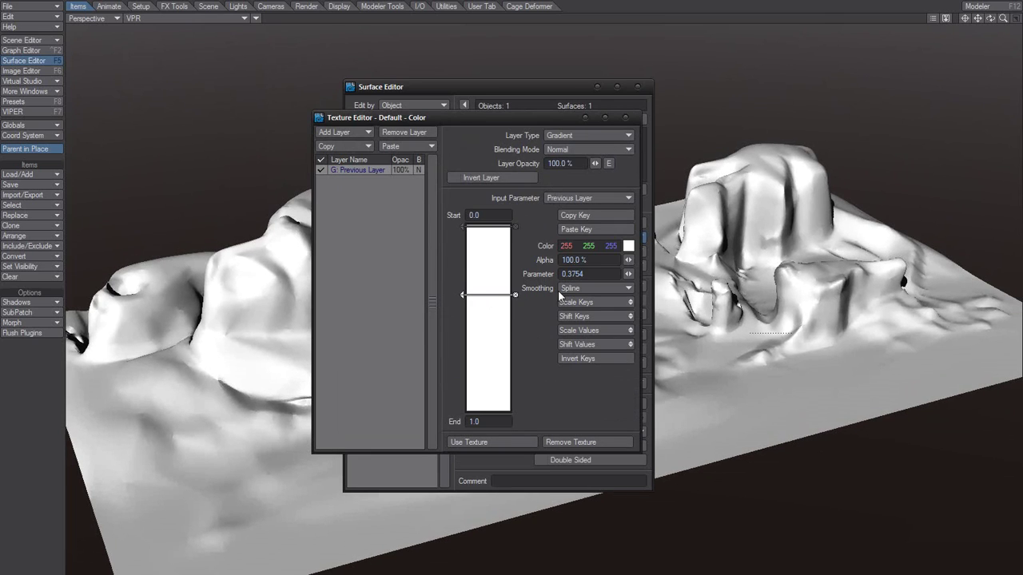
Try 0% alpha on the new gradient key, and restore it to 100%
left_click(591, 260)
type("0")
key("Return")
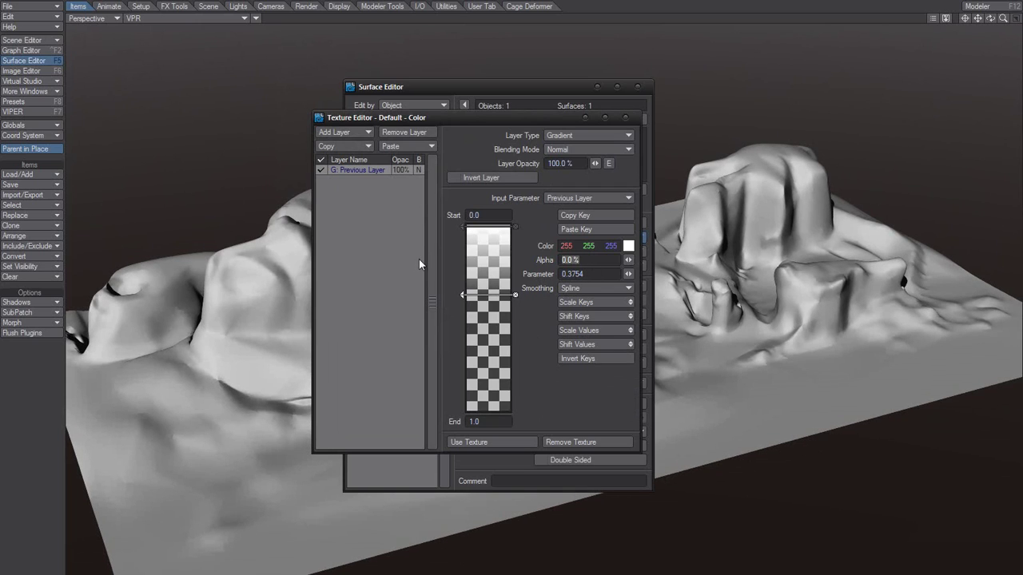
type("100")
key("Tab")
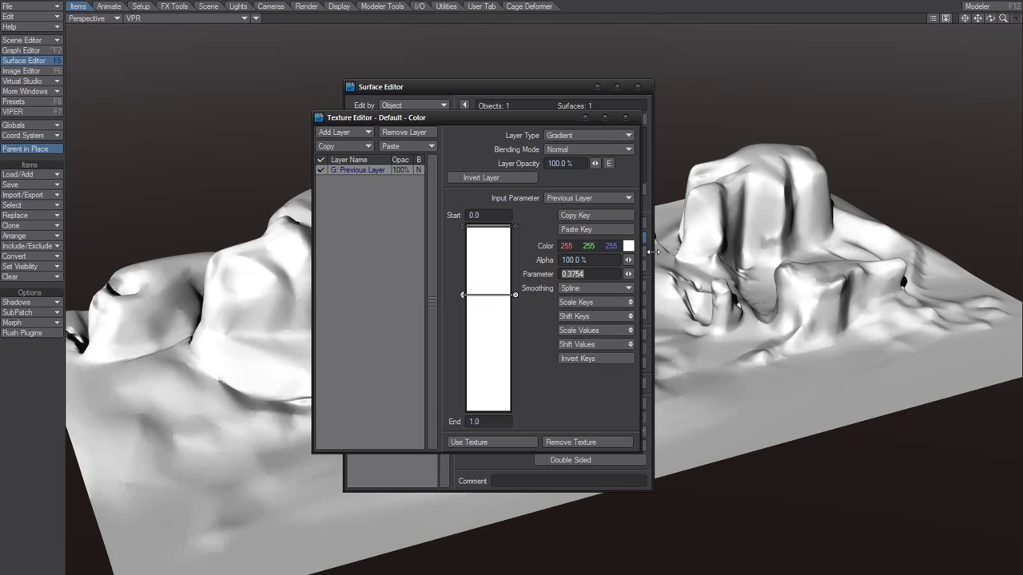
Set the added gradient key's color to a muted beige, RGB 164, 156, 133
left_click(629, 246)
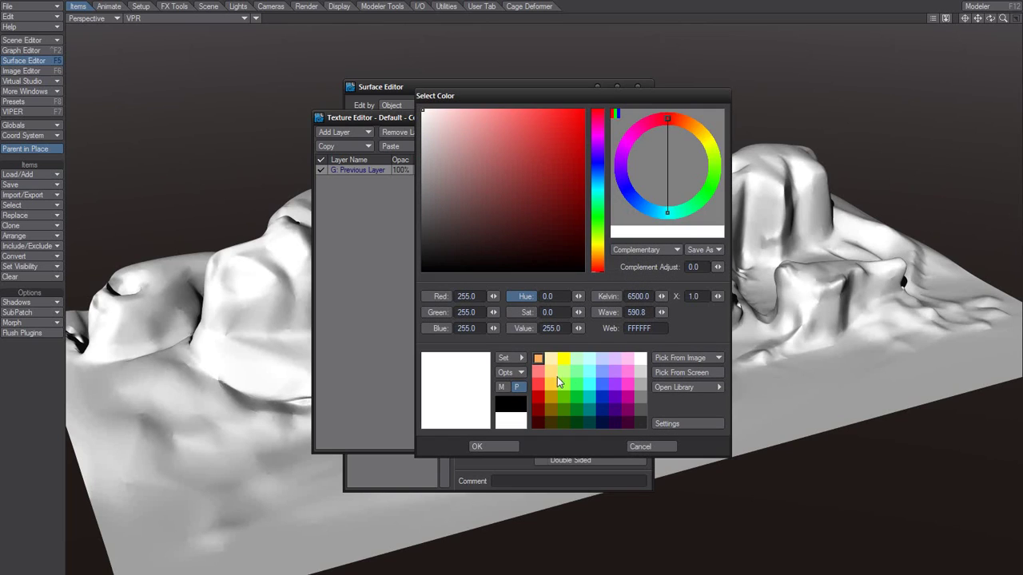
left_click(551, 385)
left_click_drag(462, 196, 452, 167)
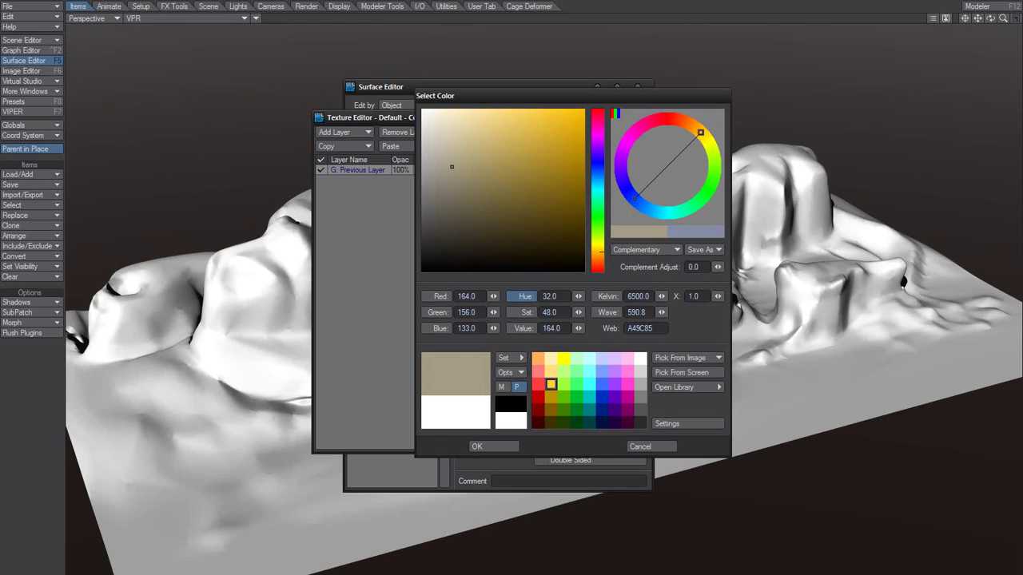
left_click(486, 445)
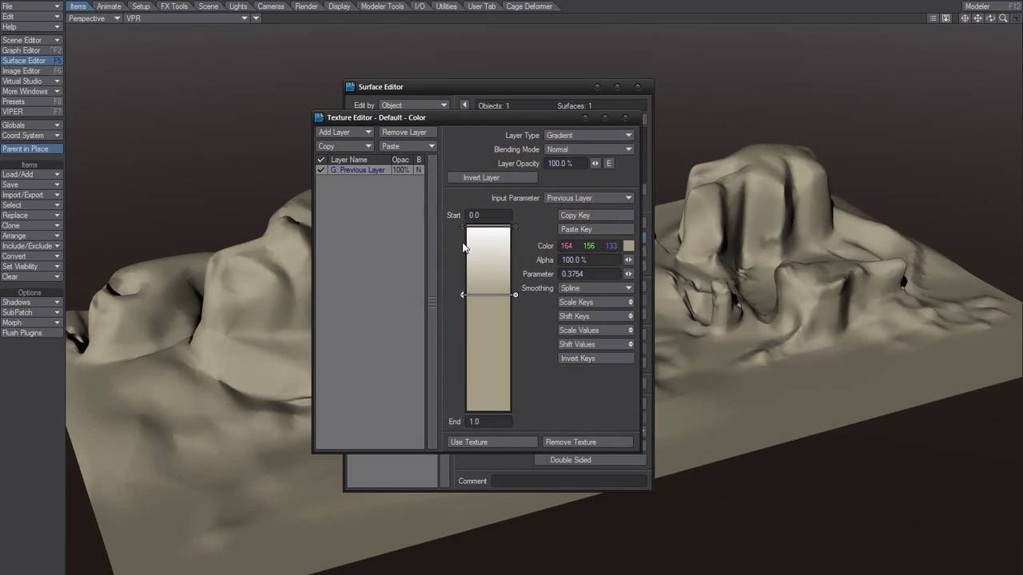
Set the gradient's input parameter to Slope and apply the texture to the terrain surface
left_click(571, 198)
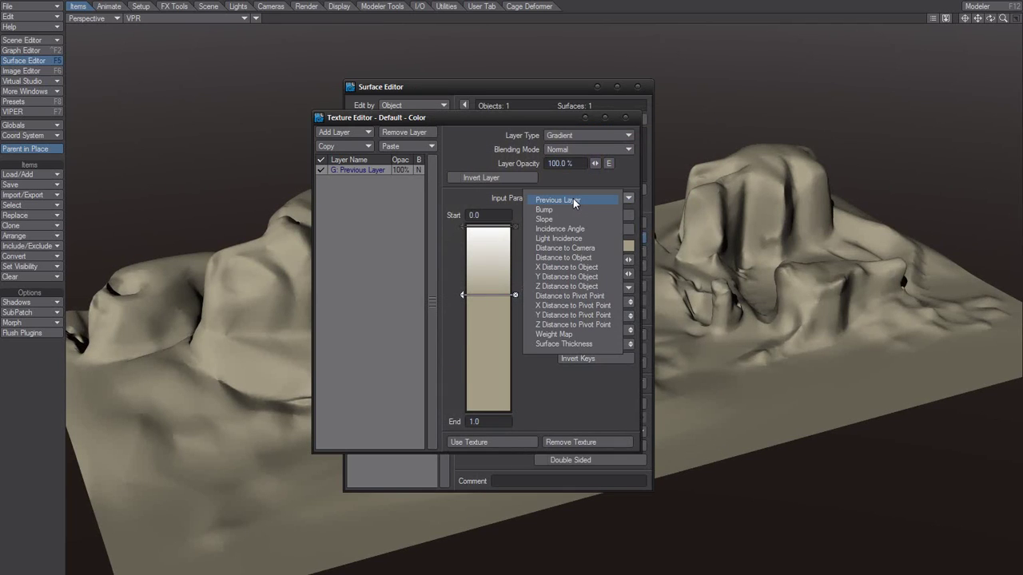
left_click(549, 220)
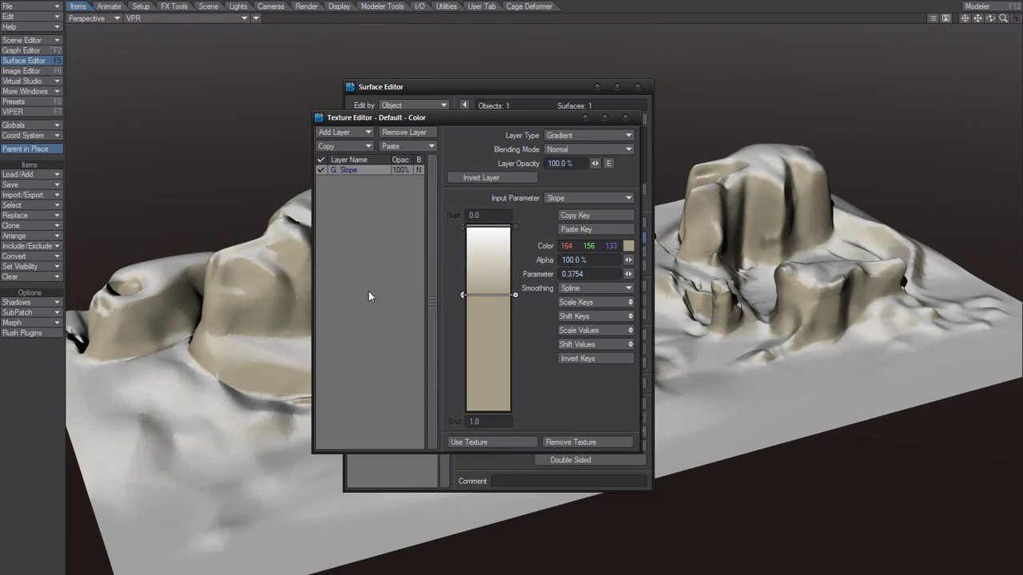
left_click(468, 442)
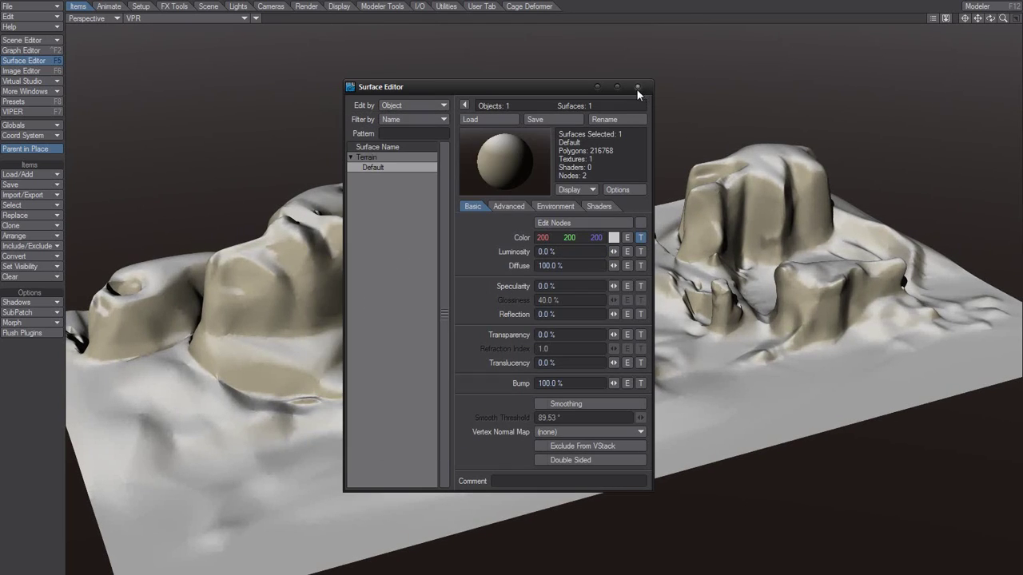
left_click(637, 87)
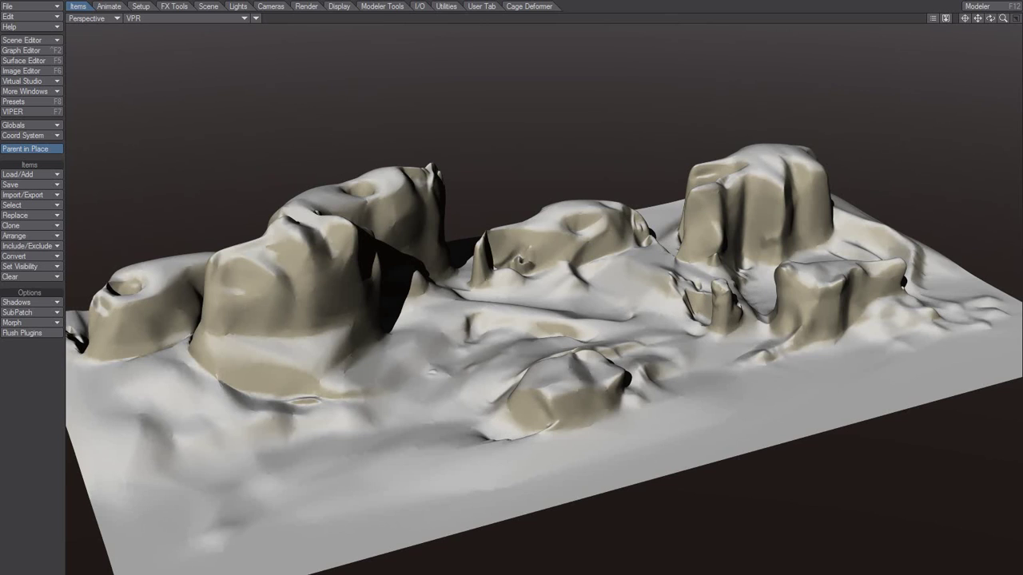
Show the terrain from the Top view and turn off Self Shadow, Cast Shadow and Receive Shadow for it
mouse_move(450, 352)
left_mouse_down("alt")
mouse_move(428, 332)
mouse_move(433, 360)
left_mouse_up("alt")
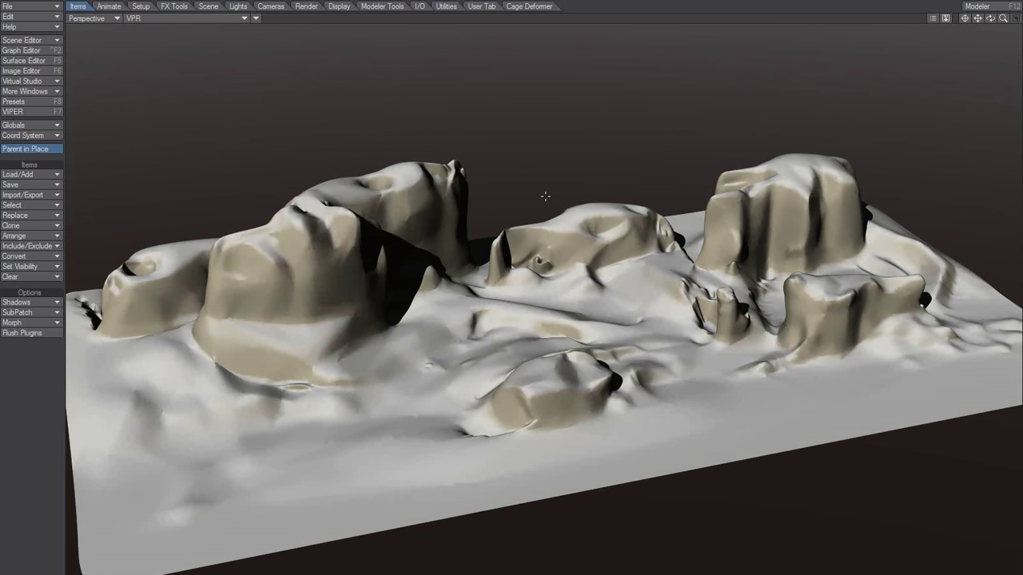
key("2")
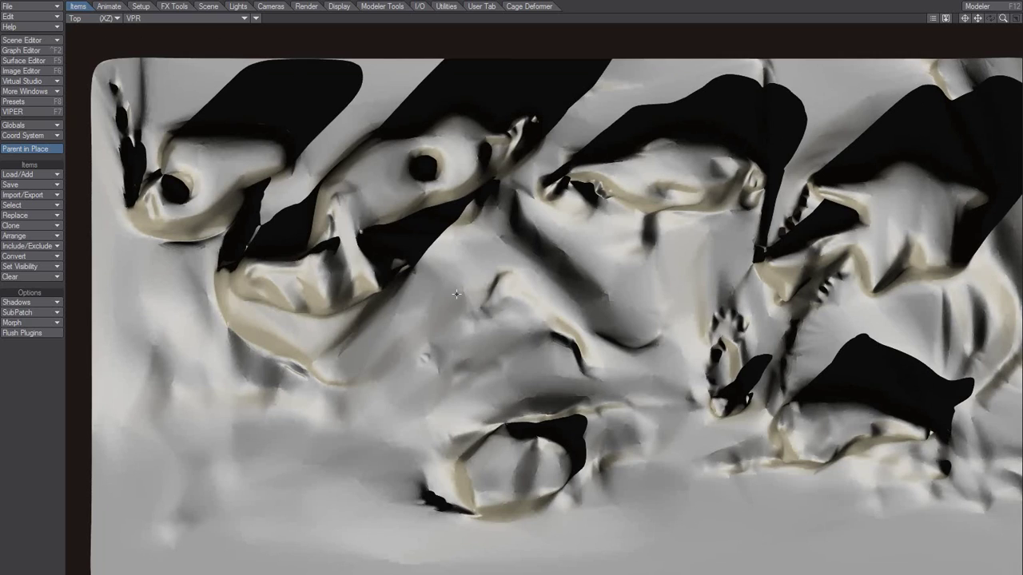
key("p")
left_click(188, 171)
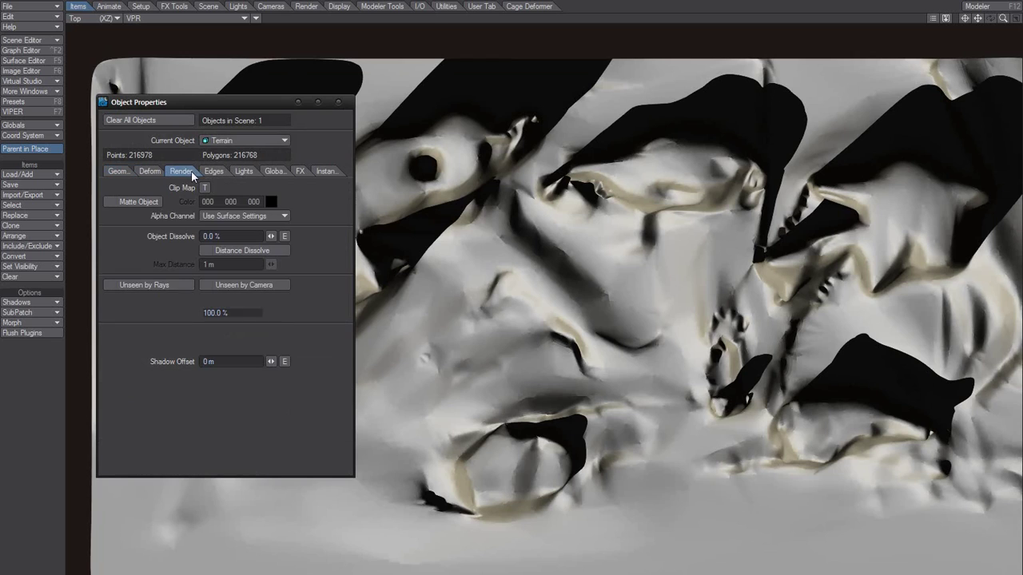
left_click(173, 333)
left_click(237, 333)
left_click(237, 338)
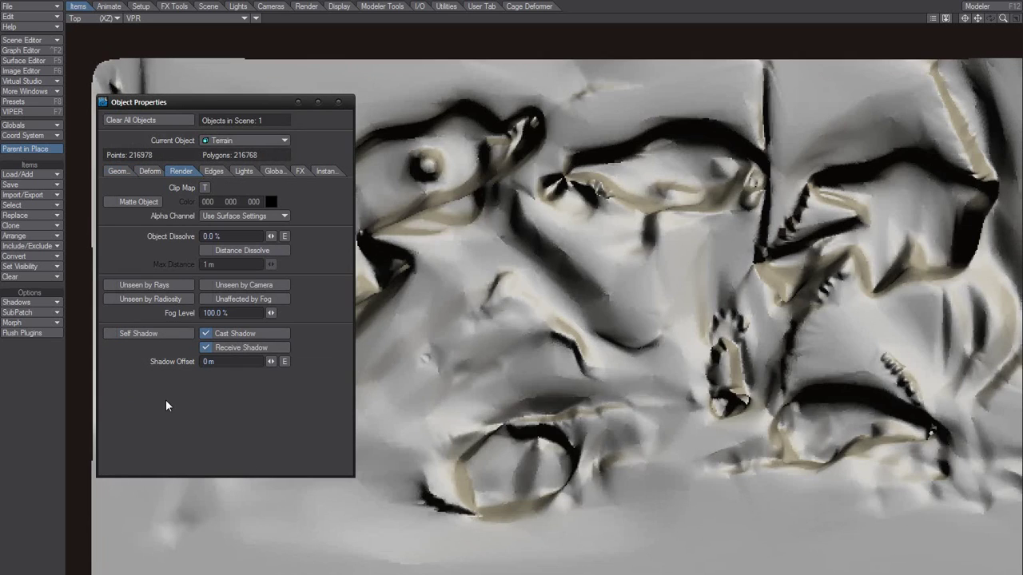
left_click(247, 336)
left_click(243, 348)
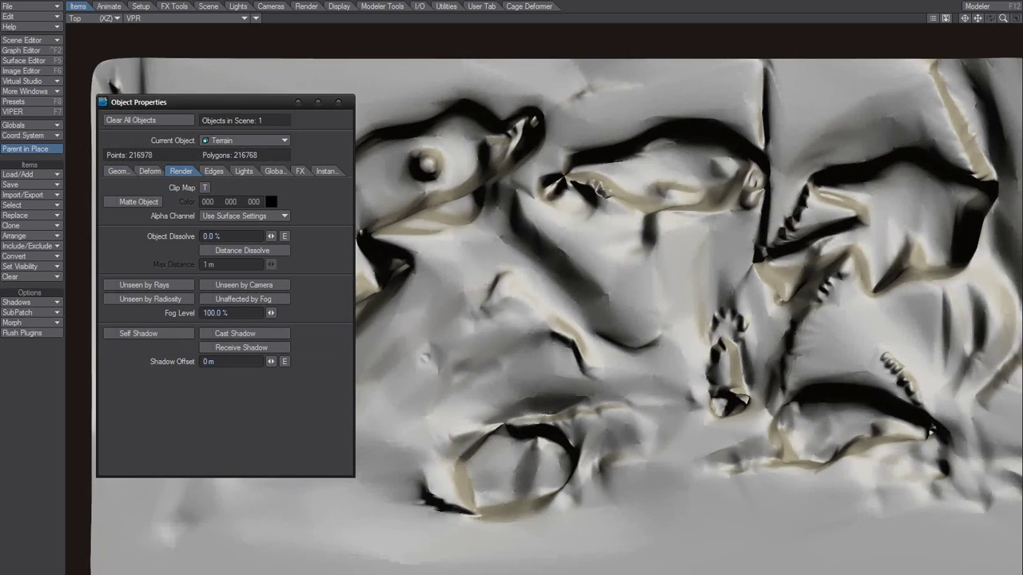
Set the distant light's intensity to 0%
key("p")
left_click_drag(201, 199, 58, 226)
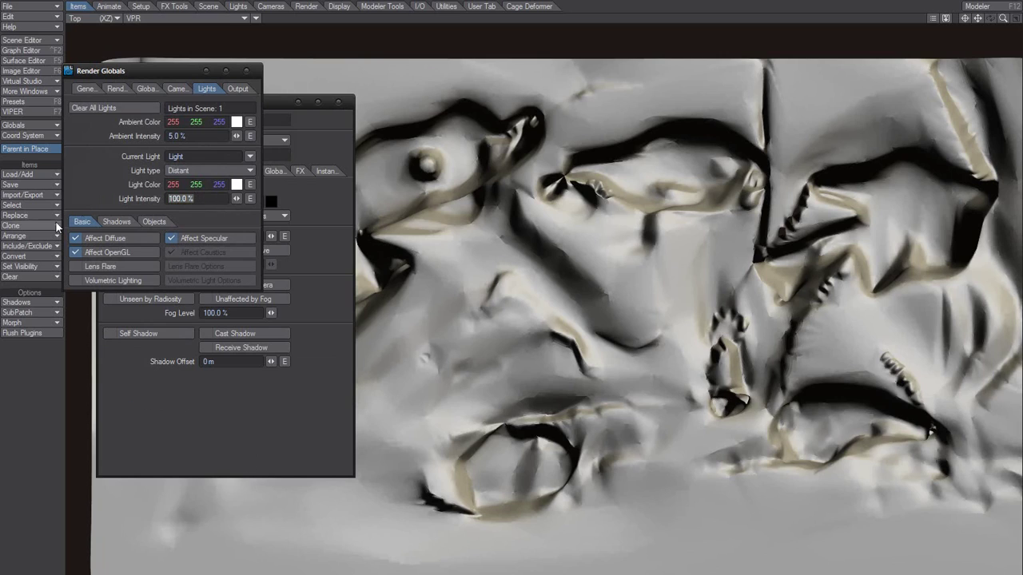
type("0")
key("Tab")
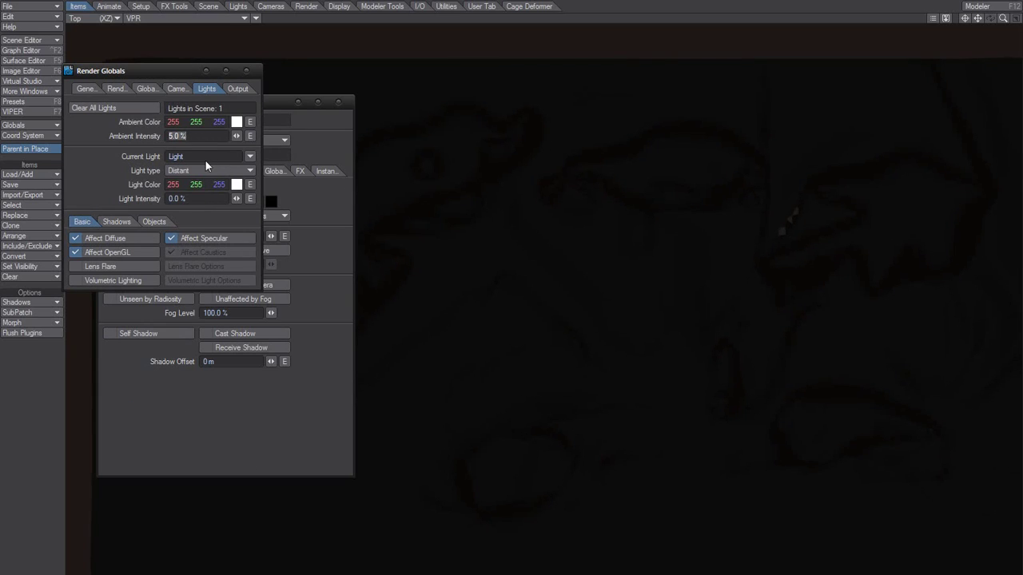
Set the luminosity of the terrain's Default surface to 100%
left_click(317, 156)
key("F5")
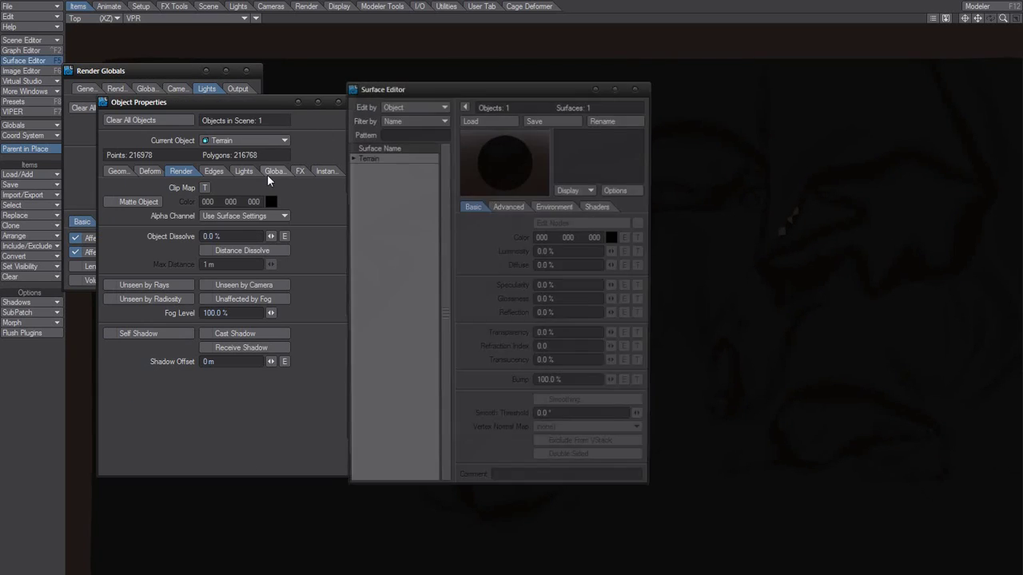
left_click(354, 161)
left_click(385, 168)
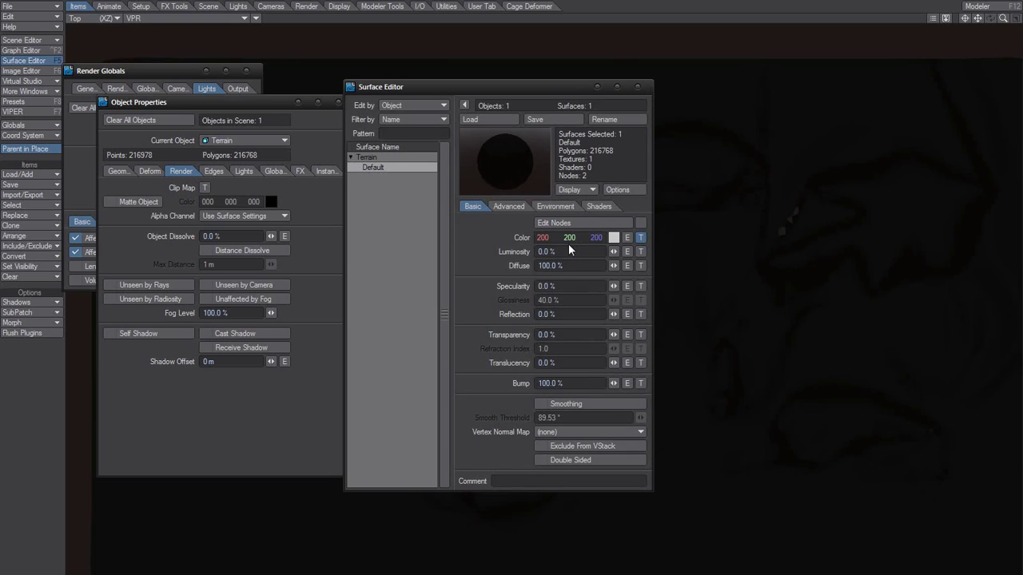
type("100")
key("Return")
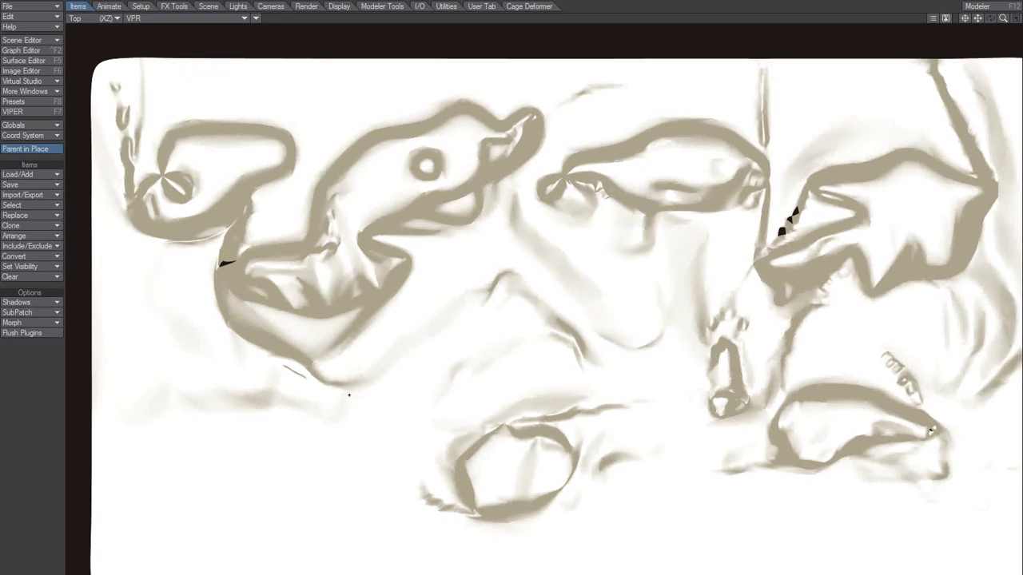
Frame the whole terrain in the top view and capture its rectangular area as a screenshot image
scroll(484, 314, "down", 1)
left_click_drag(484, 315, 451, 313, "alt")
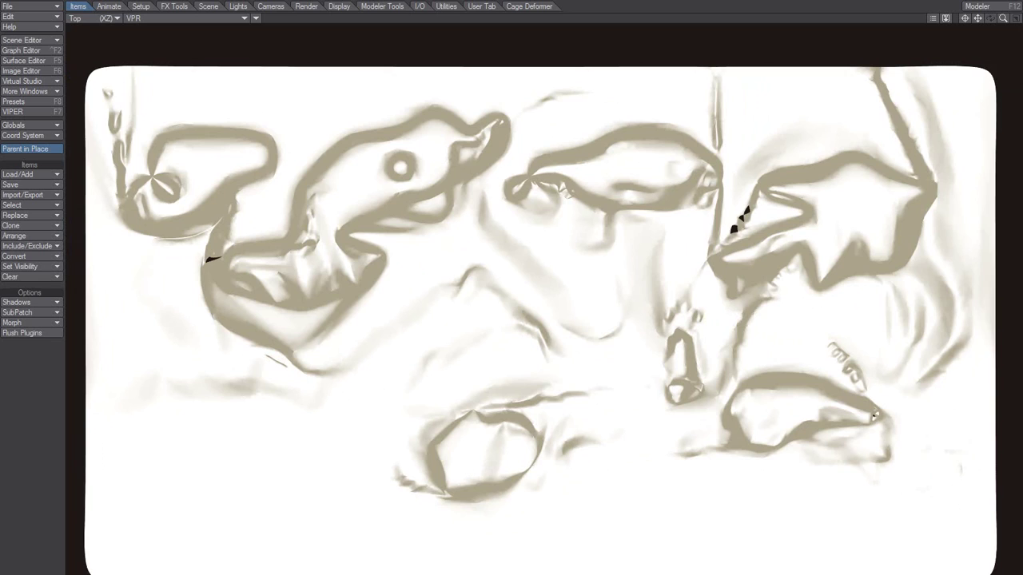
left_click_drag(492, 464, 484, 427, "alt")
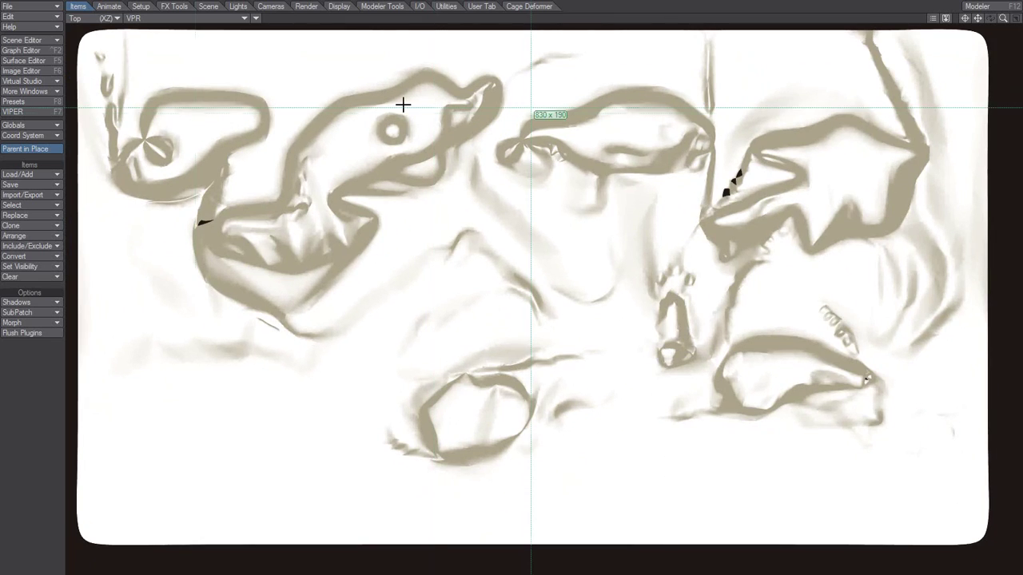
left_click_drag(78, 30, 985, 544)
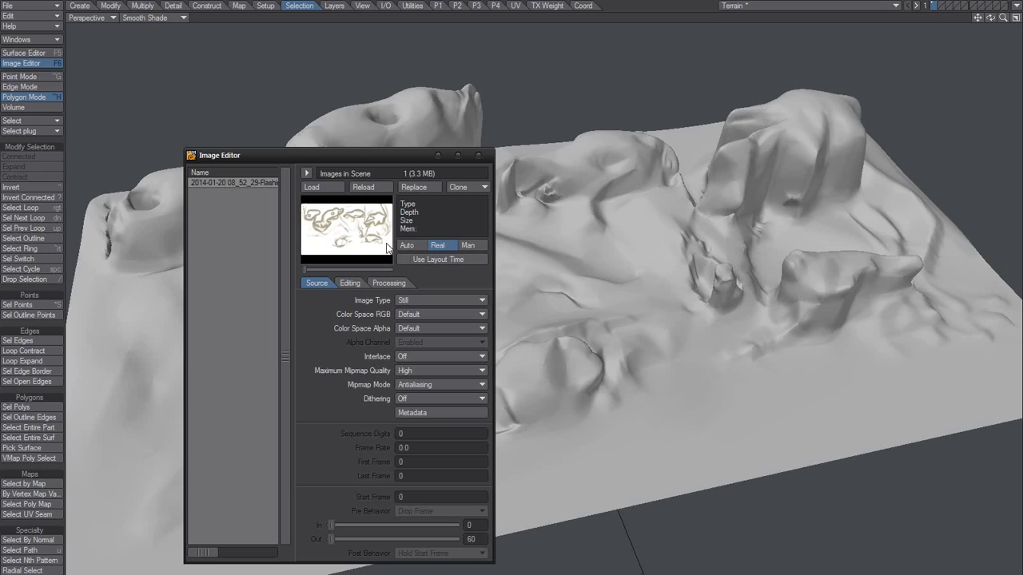
Close the Image Editor and display the perspective view in Weight Shade mode
left_click(478, 155)
left_click(160, 17)
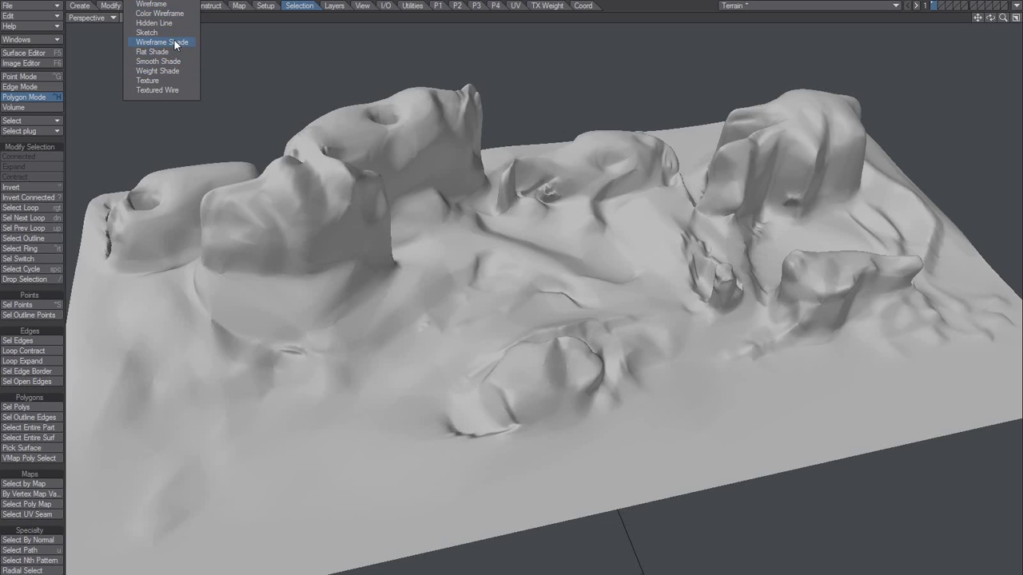
left_click(171, 70)
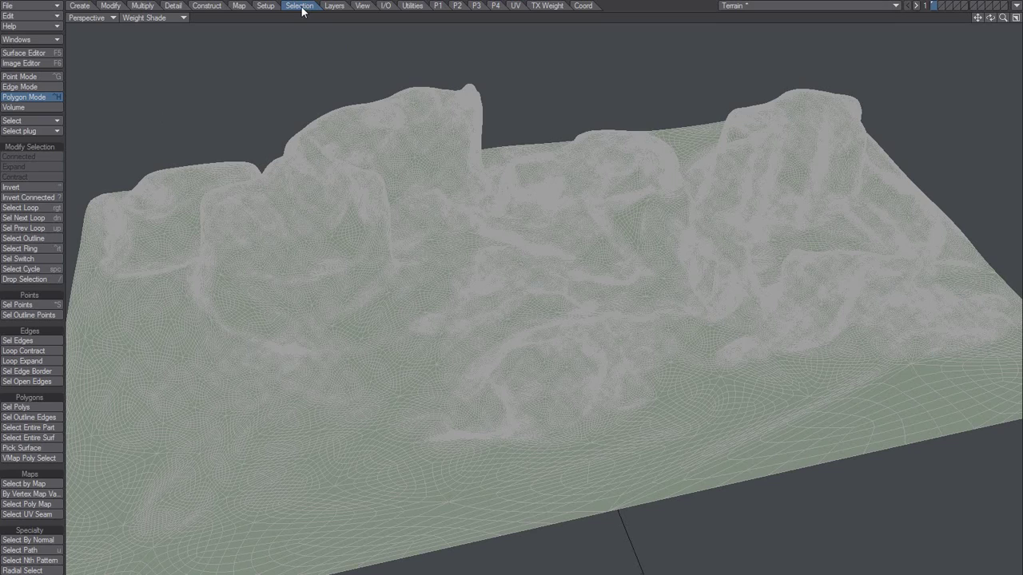
Start the Textured Point tool on the Y axis for a weight map named Mappie, and open its texture for editing
left_click(239, 6)
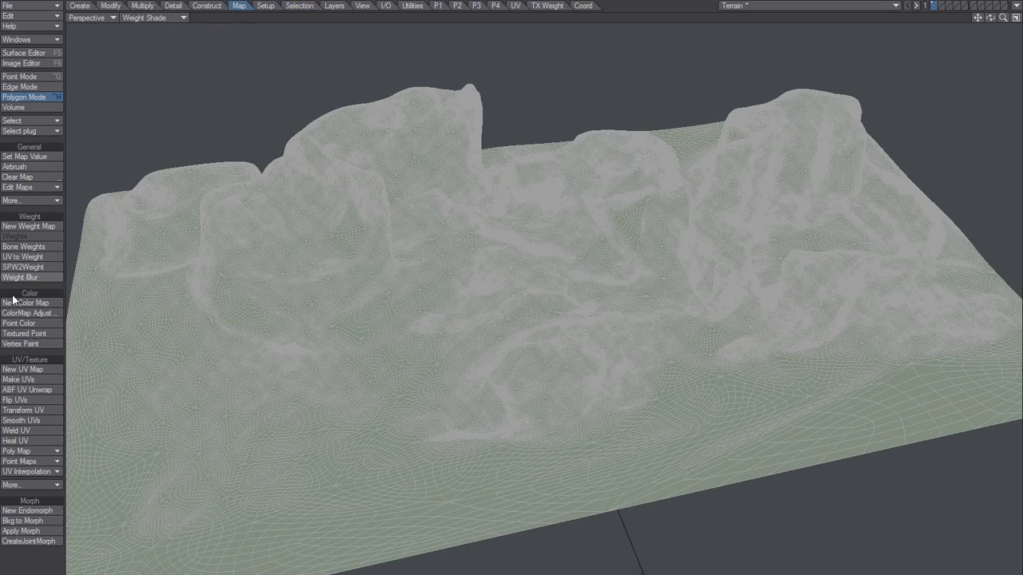
left_click(31, 333)
left_click_drag(430, 312, 298, 242)
left_click(406, 294)
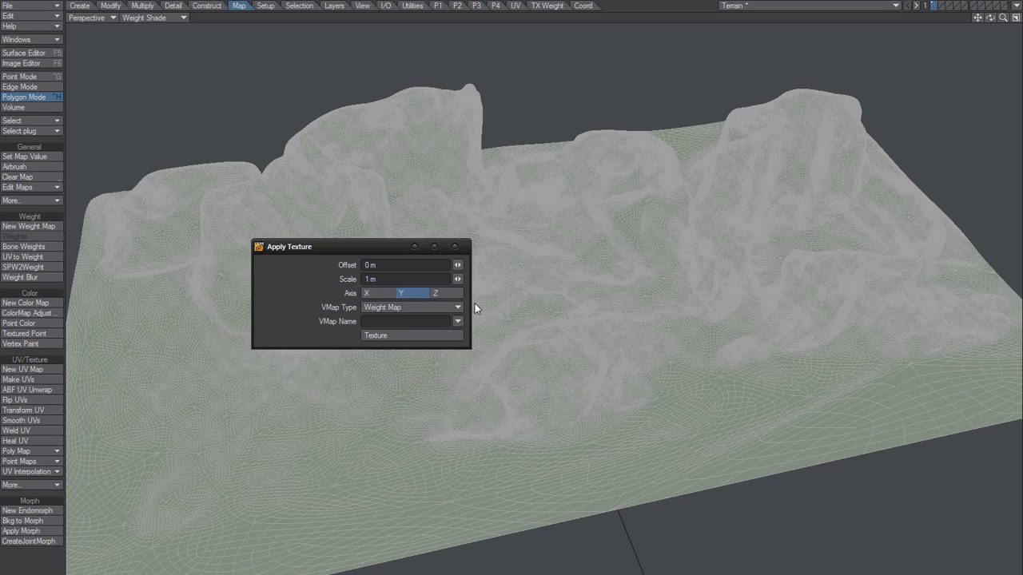
type("Mappie")
key("Tab")
left_click(408, 335)
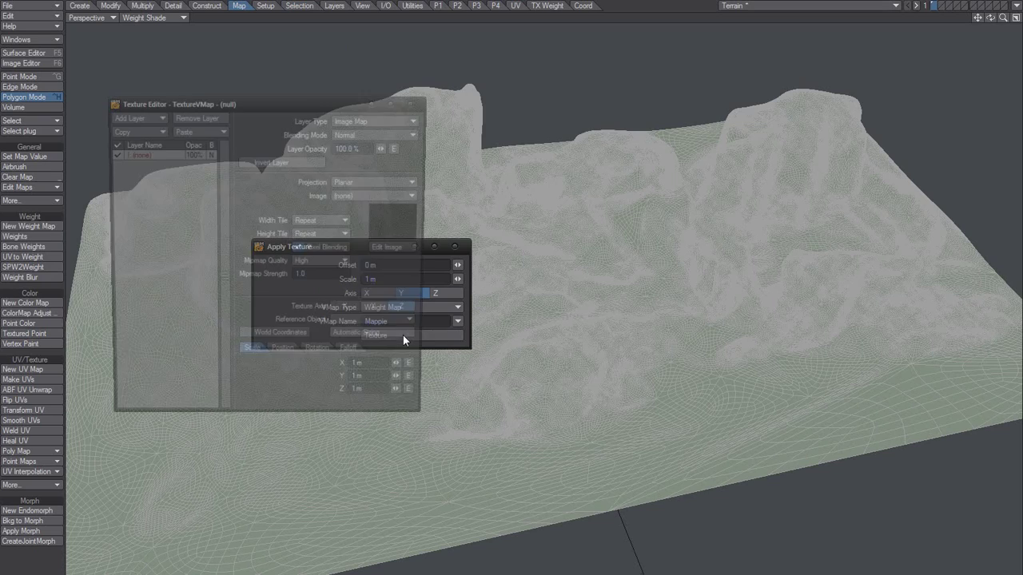
left_click(455, 249)
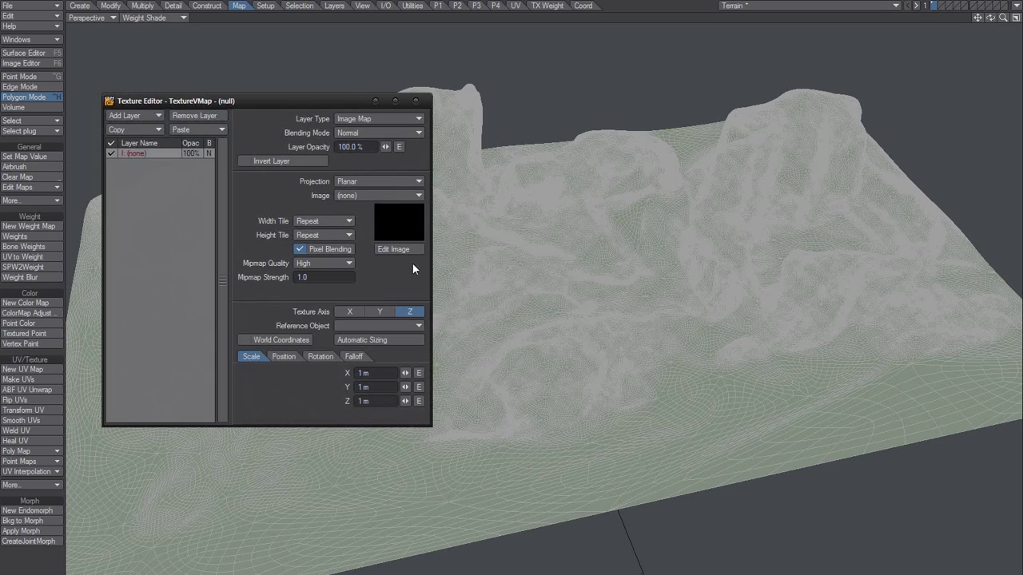
Make the texture layer an Image Map using the captured terrain screenshot, projected along Y with automatic sizing
left_click_drag(294, 100, 317, 115)
left_click(358, 126)
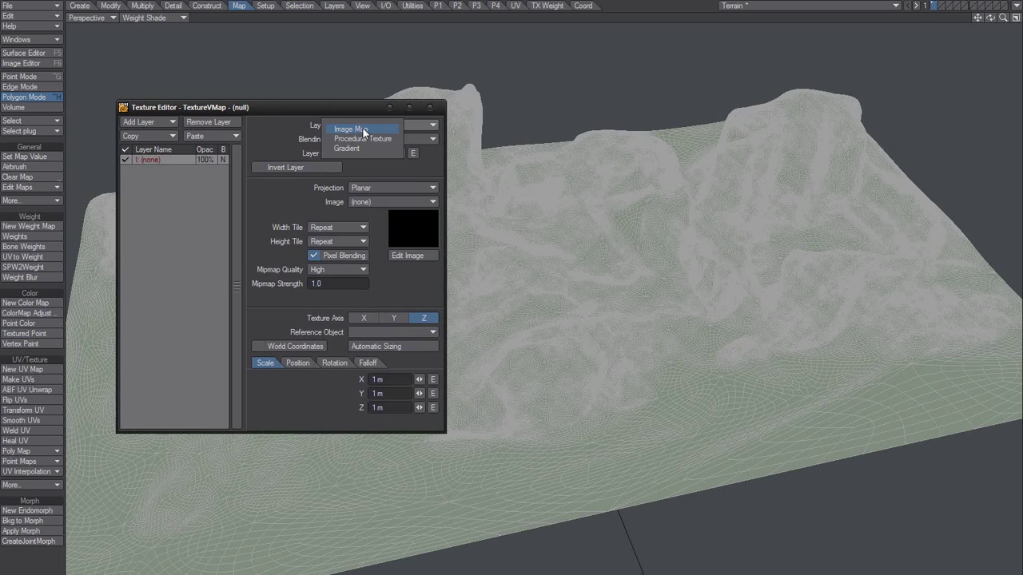
left_click(363, 129)
left_click(388, 202)
left_click(362, 210)
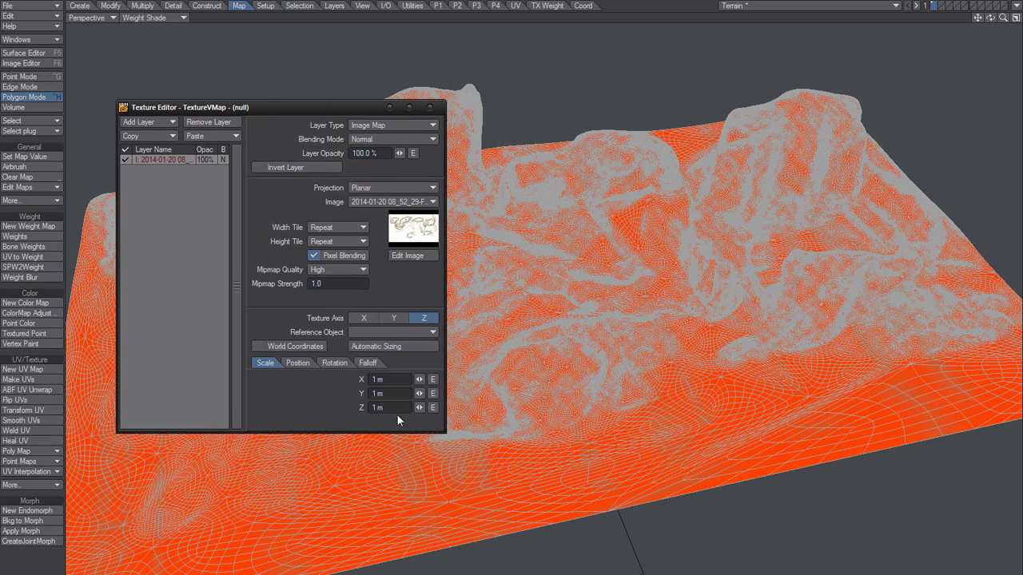
left_click(394, 319)
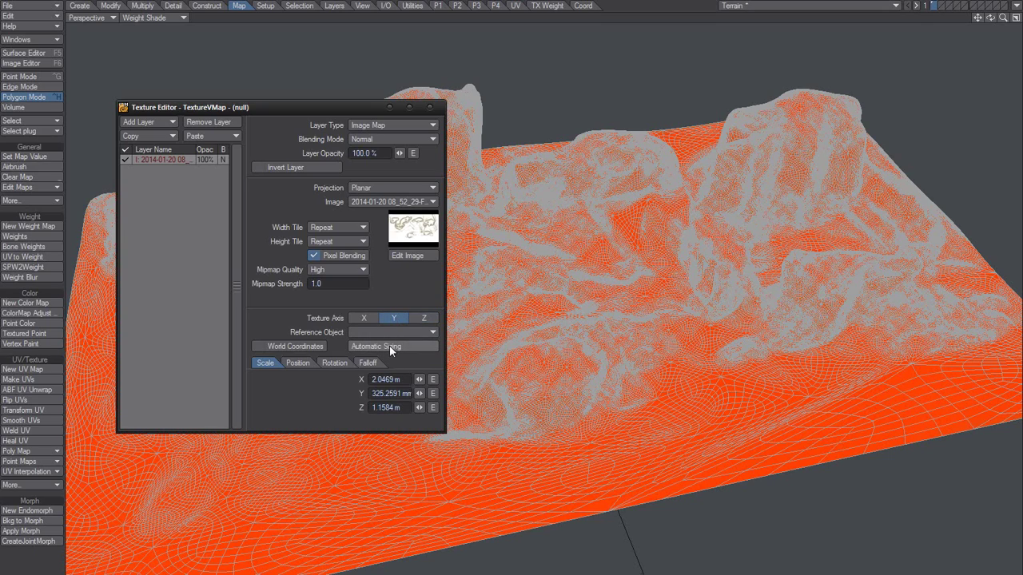
left_click(397, 348)
Examine up close how the image-based weights fall on the steep cliff faces
left_click_drag(387, 107, 311, 125)
left_click_drag(441, 309, 461, 254, "alt")
left_click_drag(419, 224, 420, 210, "ctrl+alt")
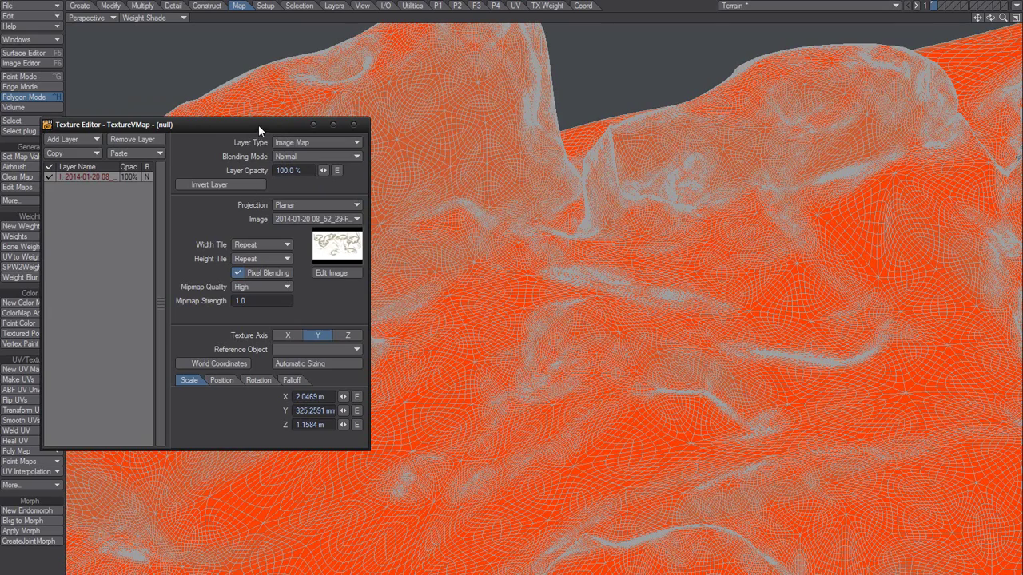
left_click_drag(258, 124, 305, 123)
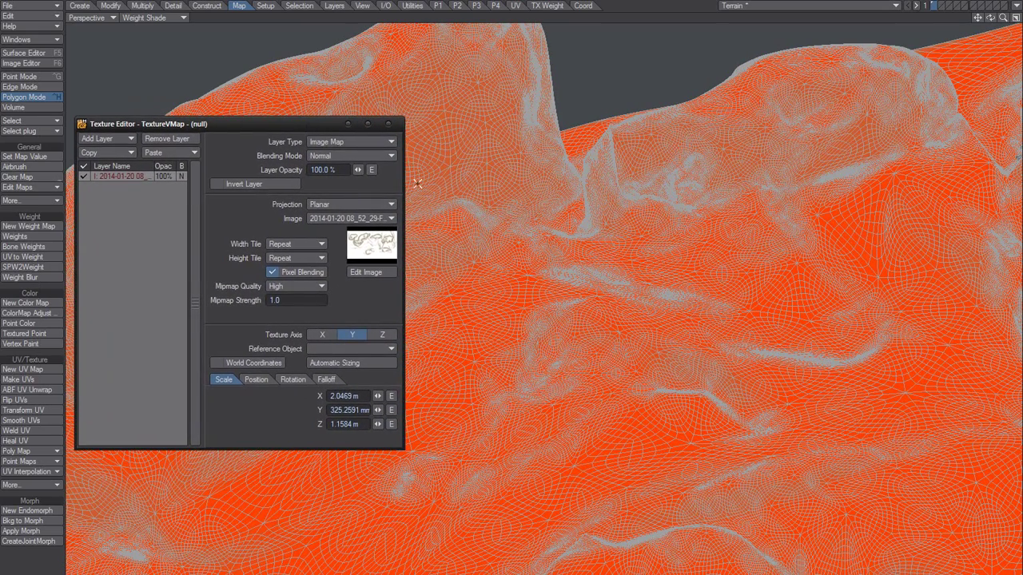
left_click_drag(302, 125, 125, 170)
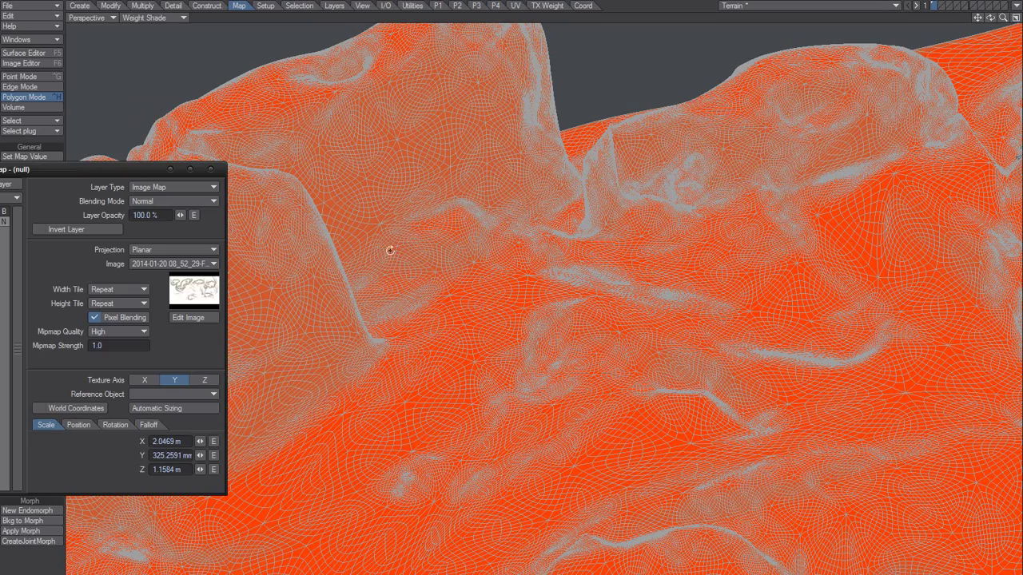
left_click_drag(389, 251, 428, 255, "alt")
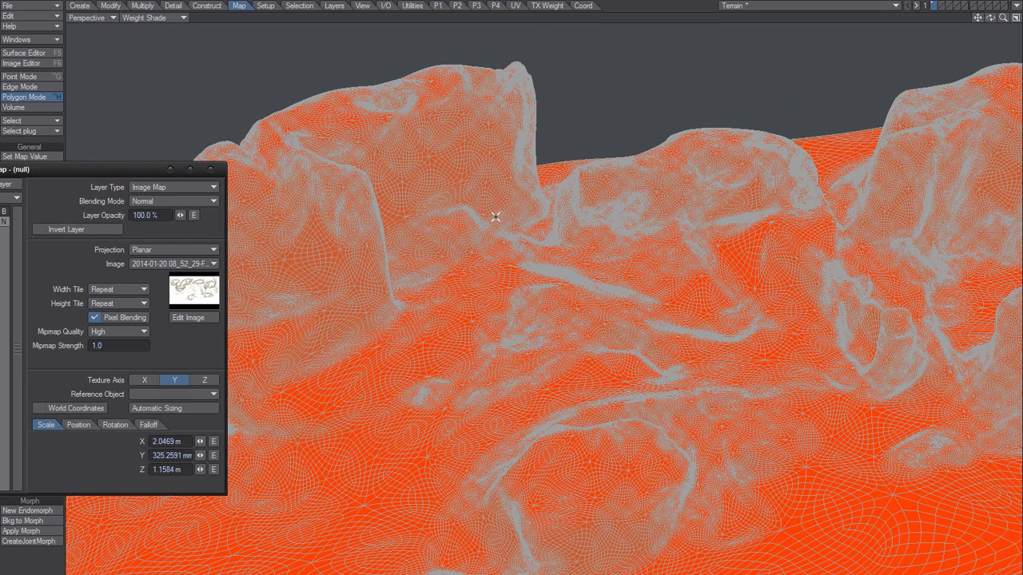
mouse_move(419, 150)
left_mouse_down()
mouse_move(389, 194)
mouse_move(449, 128)
mouse_move(456, 279)
left_mouse_up()
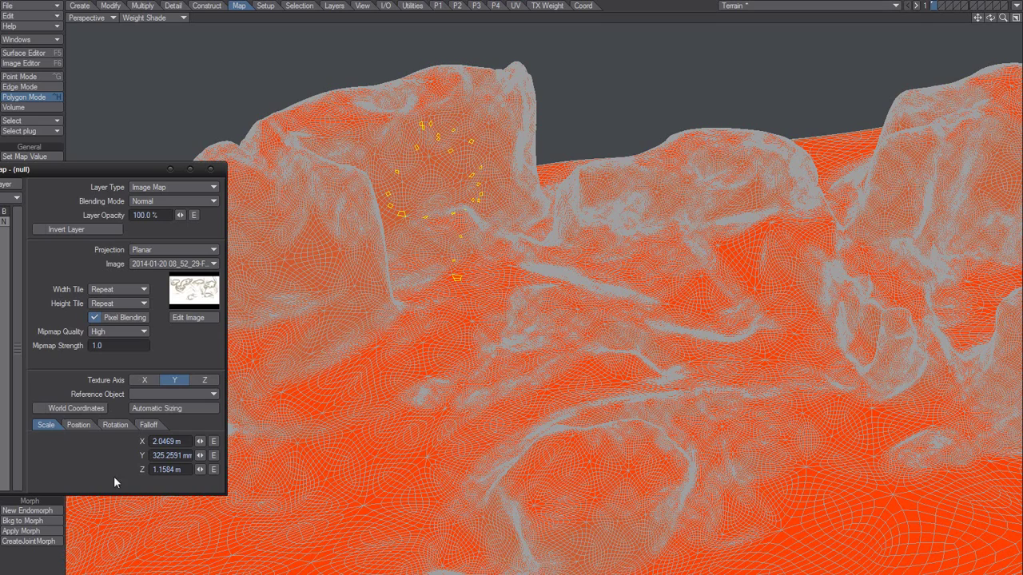
Adjust the texture image to brightness -0.28, contrast 0.76 and saturation -1.0, and close the image and texture editors
left_click(192, 318)
left_click(350, 283)
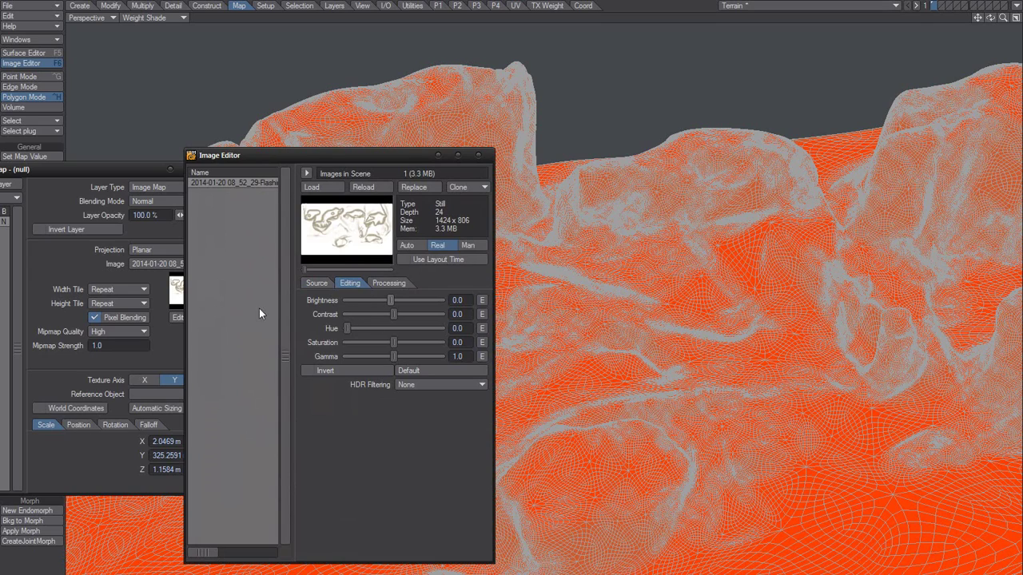
left_click(346, 300)
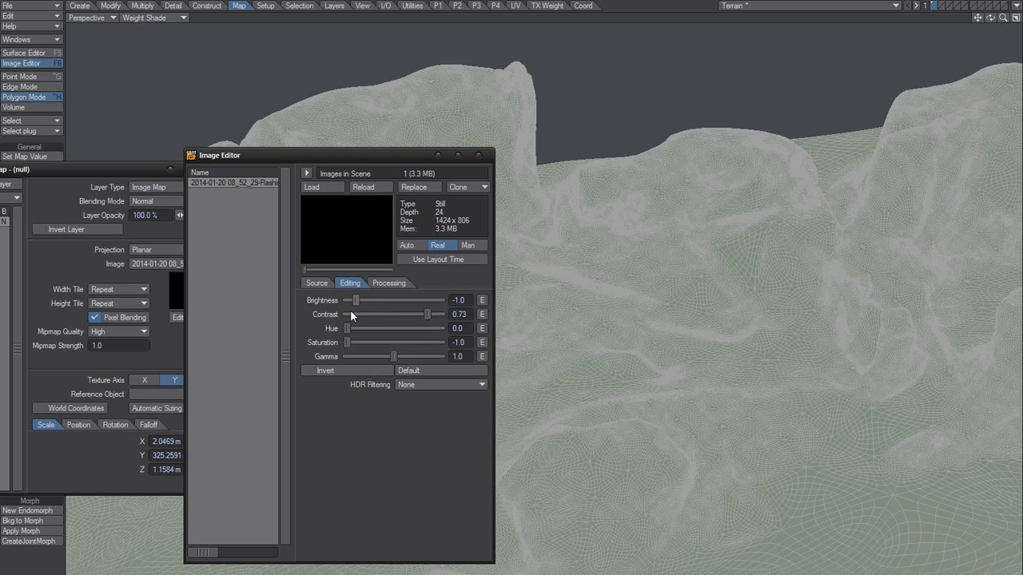
left_click_drag(350, 311, 349, 310)
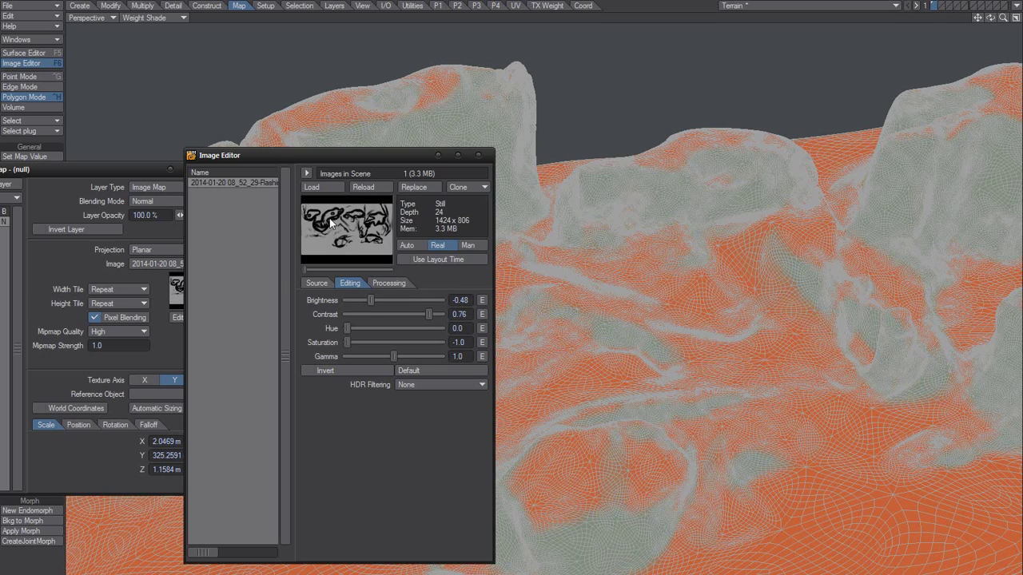
left_click(378, 301)
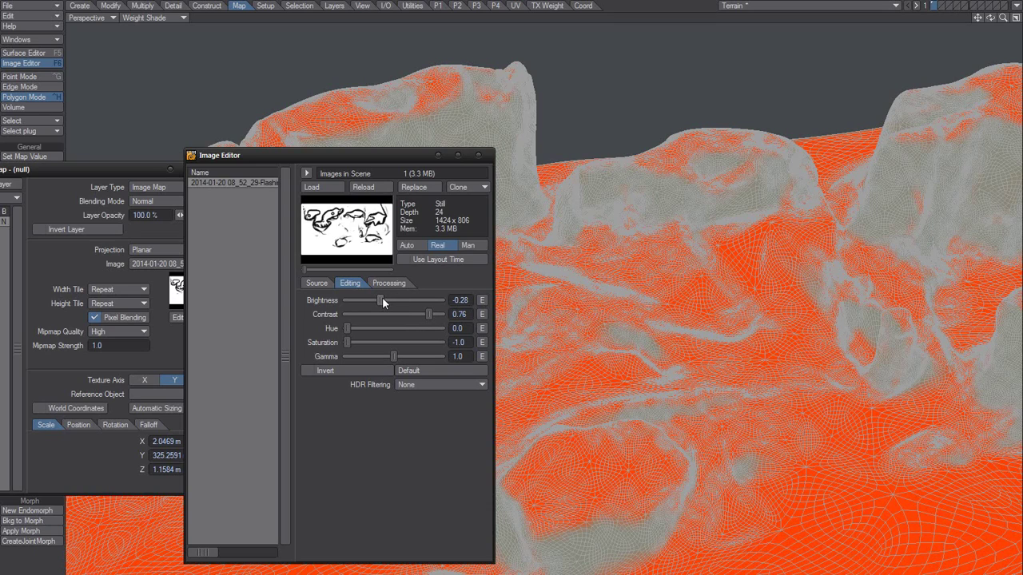
left_click(480, 155)
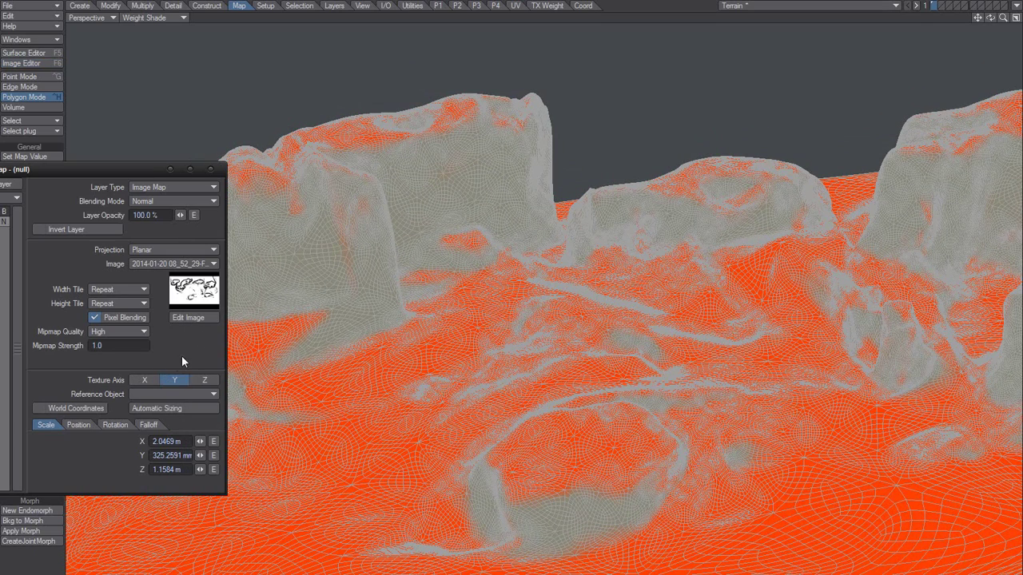
left_click(210, 170)
Examine the weight map over the whole terrain from several angles, comparing the flat ground with the cliff faces
key("a")
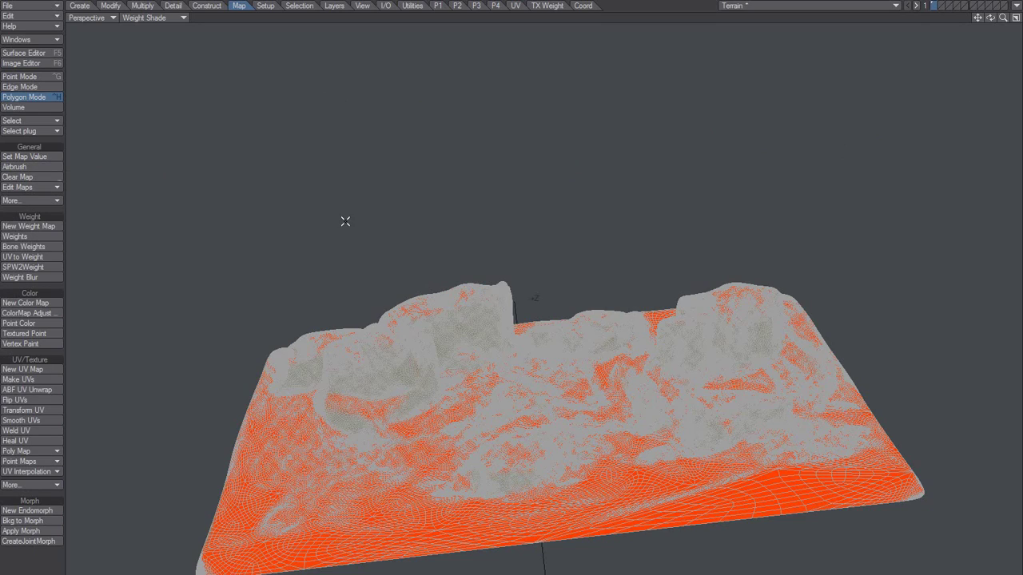
left_click_drag(519, 308, 422, 289, "alt")
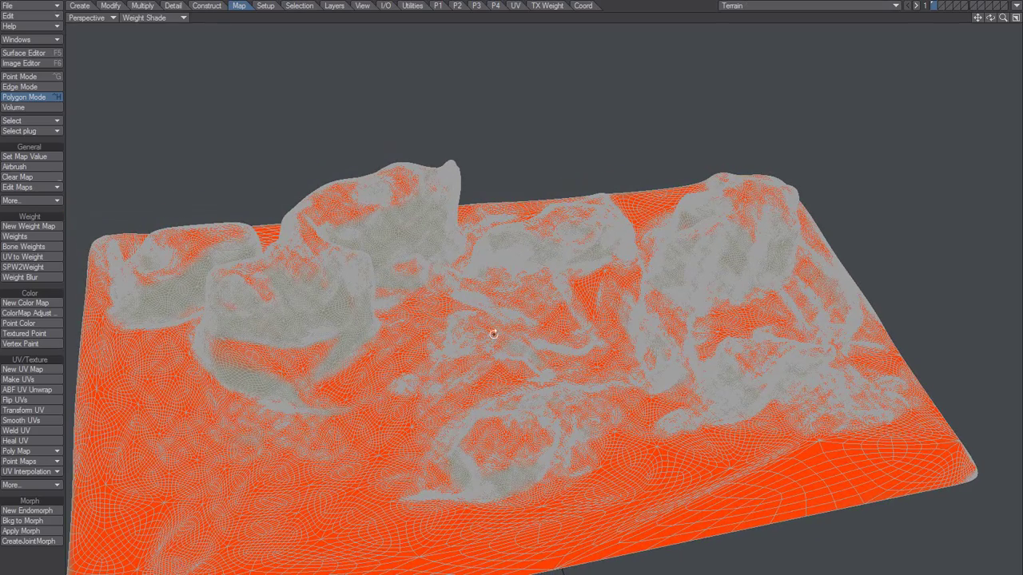
left_click_drag(491, 304, 538, 383, "alt")
left_click_drag(472, 225, 454, 266, "alt")
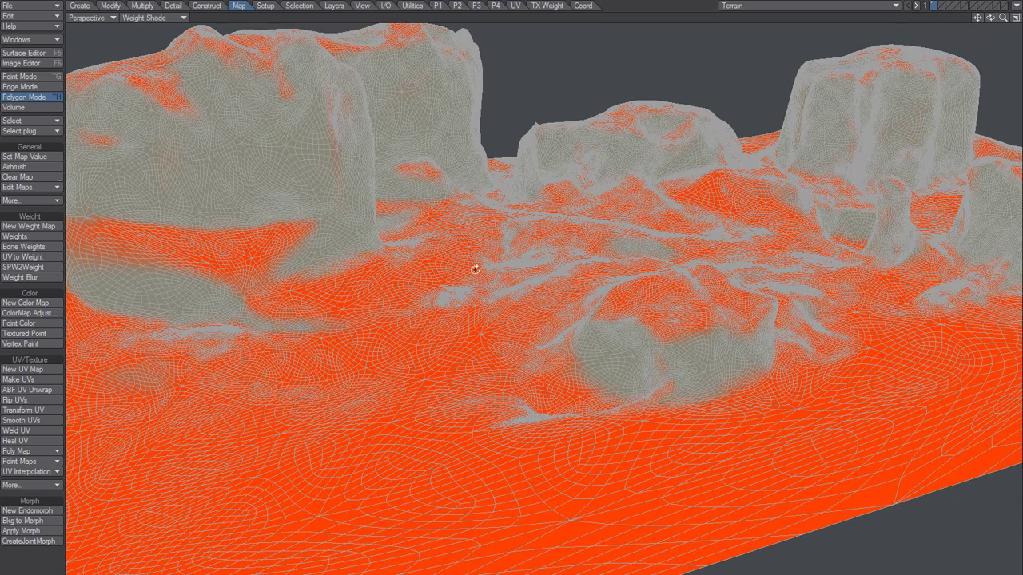
left_click_drag(474, 269, 482, 293, "alt")
scroll(493, 278, "down", 2)
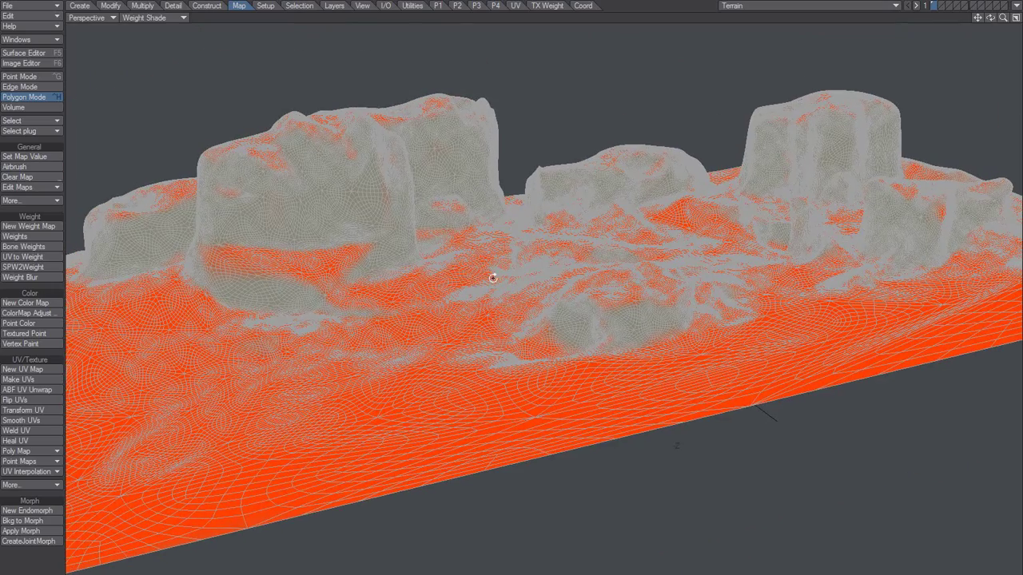
scroll(495, 302, "up", 3)
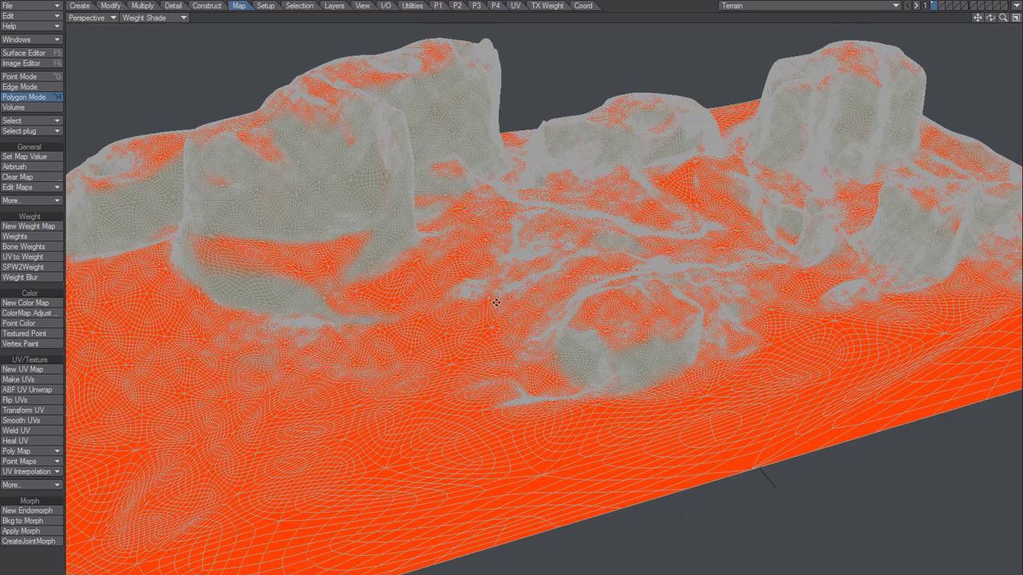
scroll(456, 298, "down", 2)
scroll(410, 264, "up", 1)
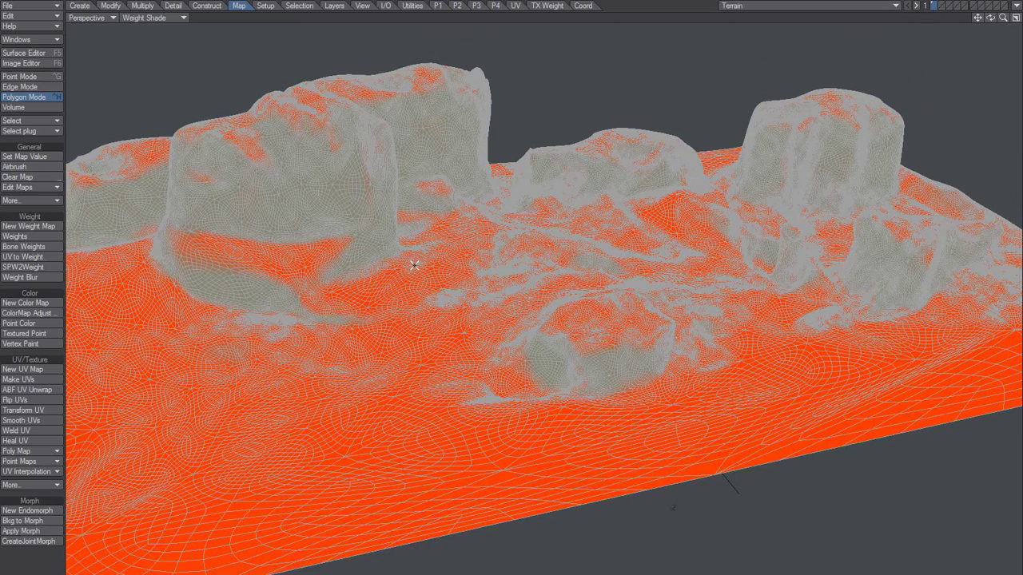
scroll(434, 268, "down", 1)
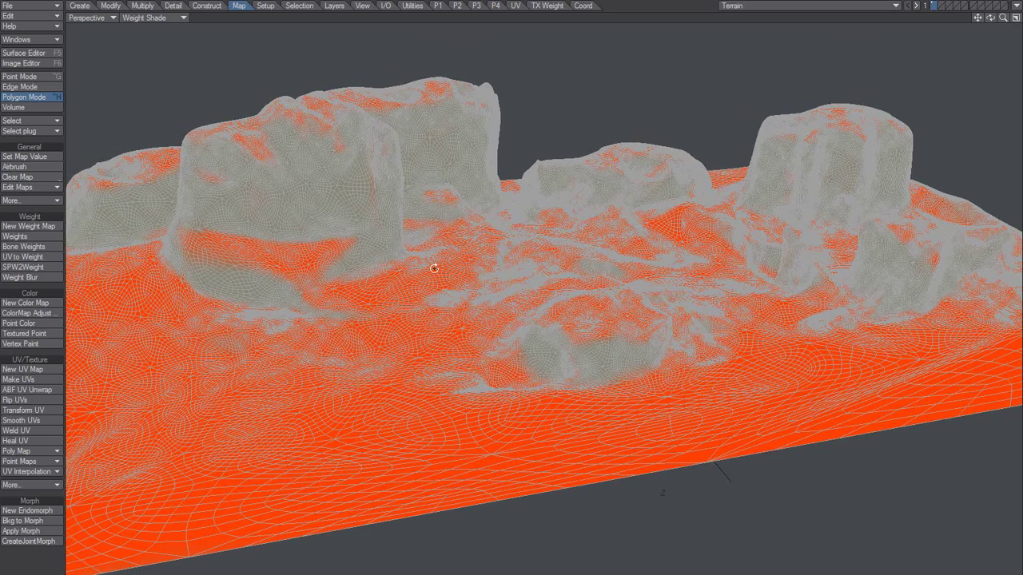
left_click_drag(434, 269, 432, 269, "alt")
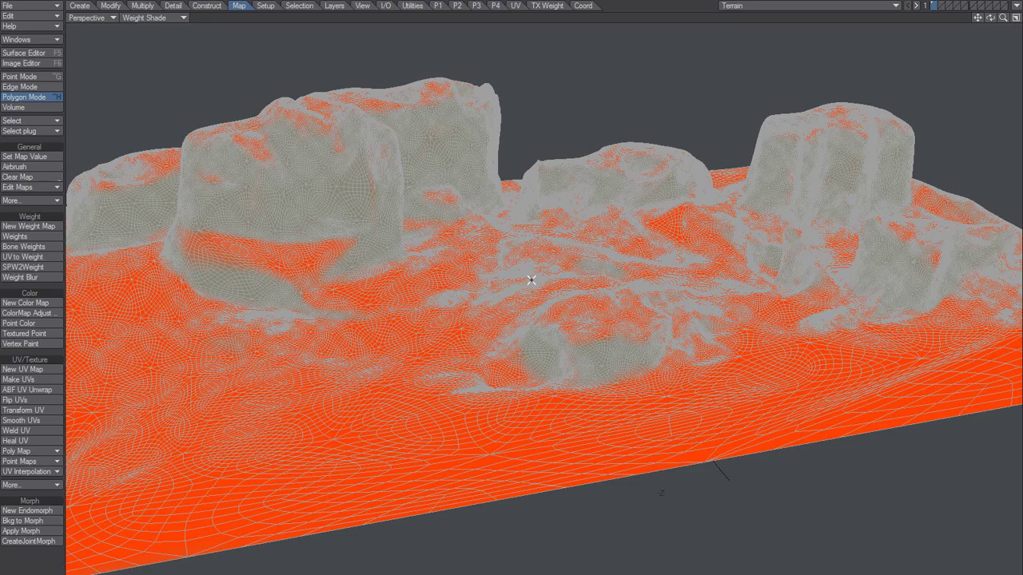
left_click_drag(487, 276, 485, 293, "alt")
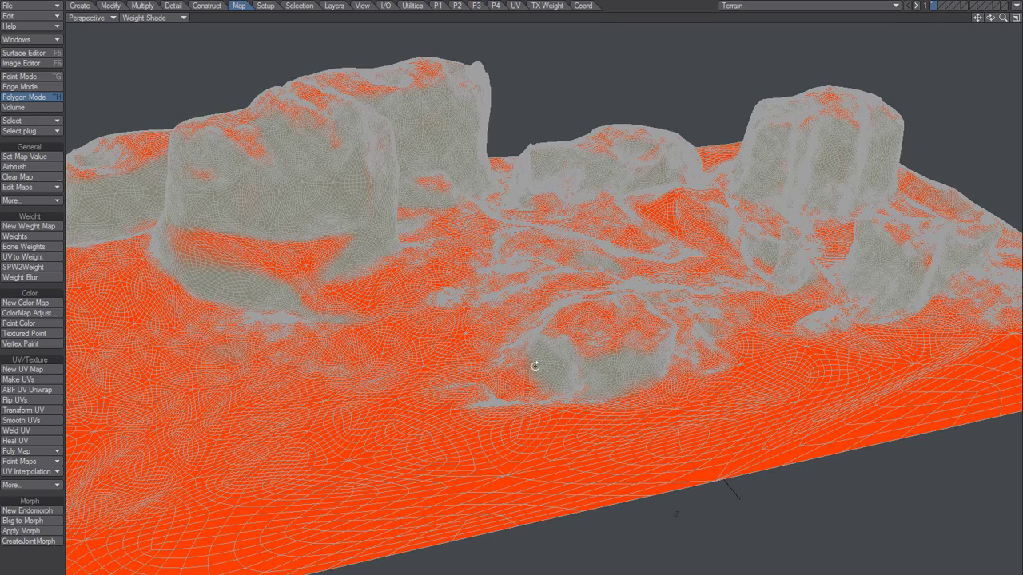
left_click_drag(591, 307, 632, 365)
key("slash")
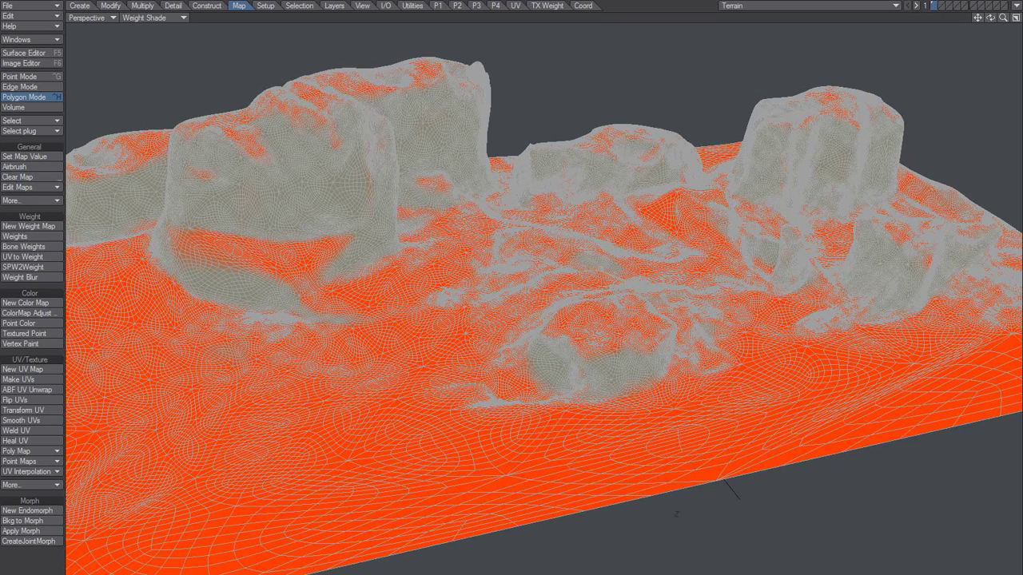